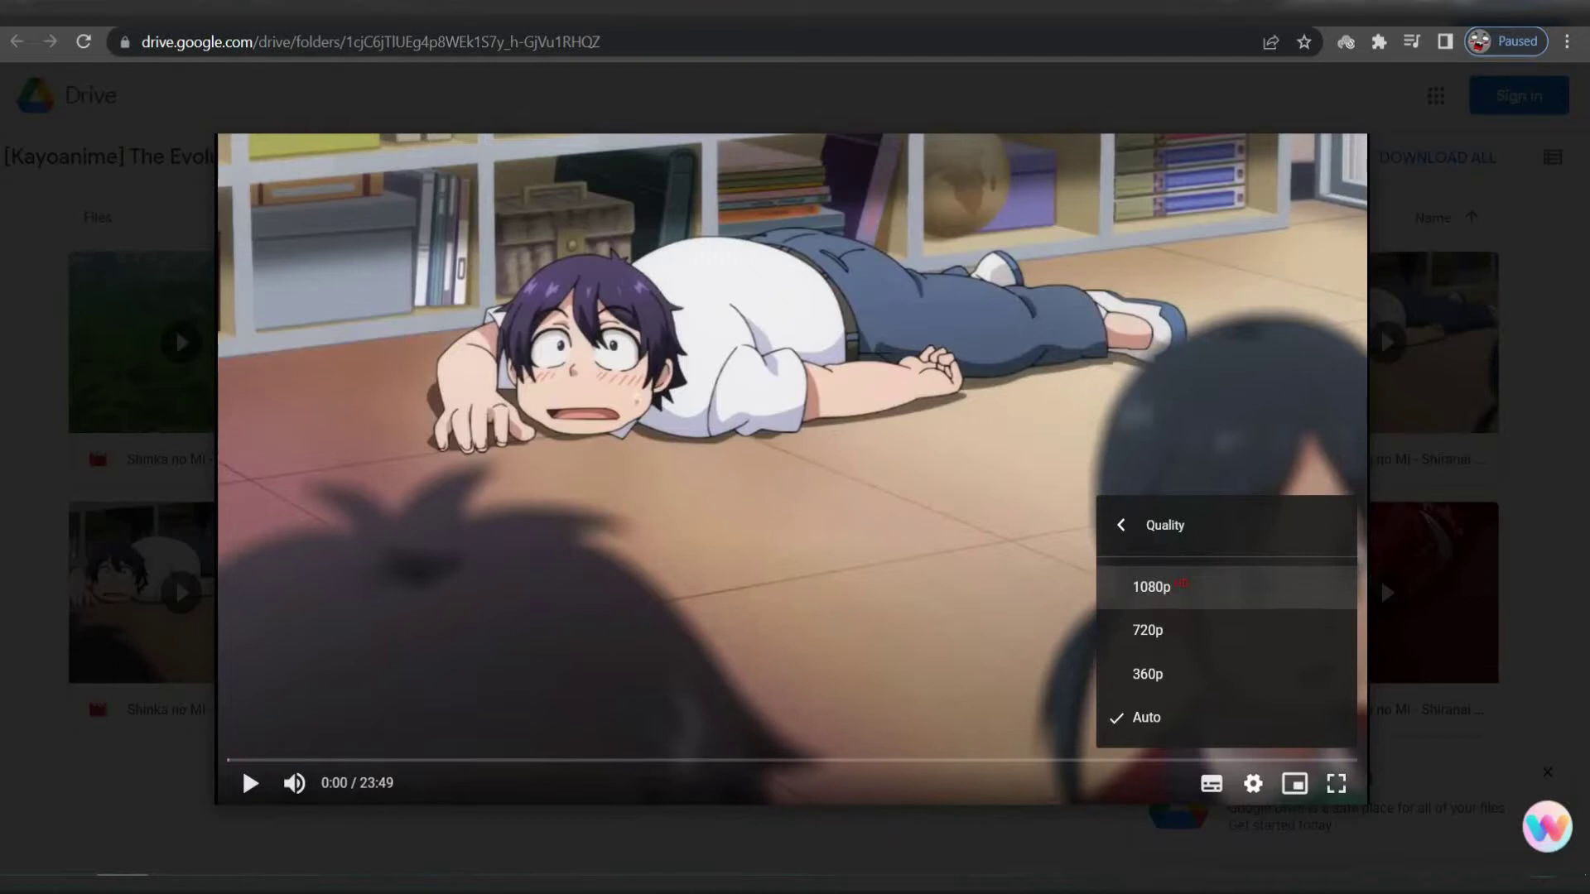
Step: Play episode 04's preview at 1080p, then restart it and pause at the start
left_click(1181, 582)
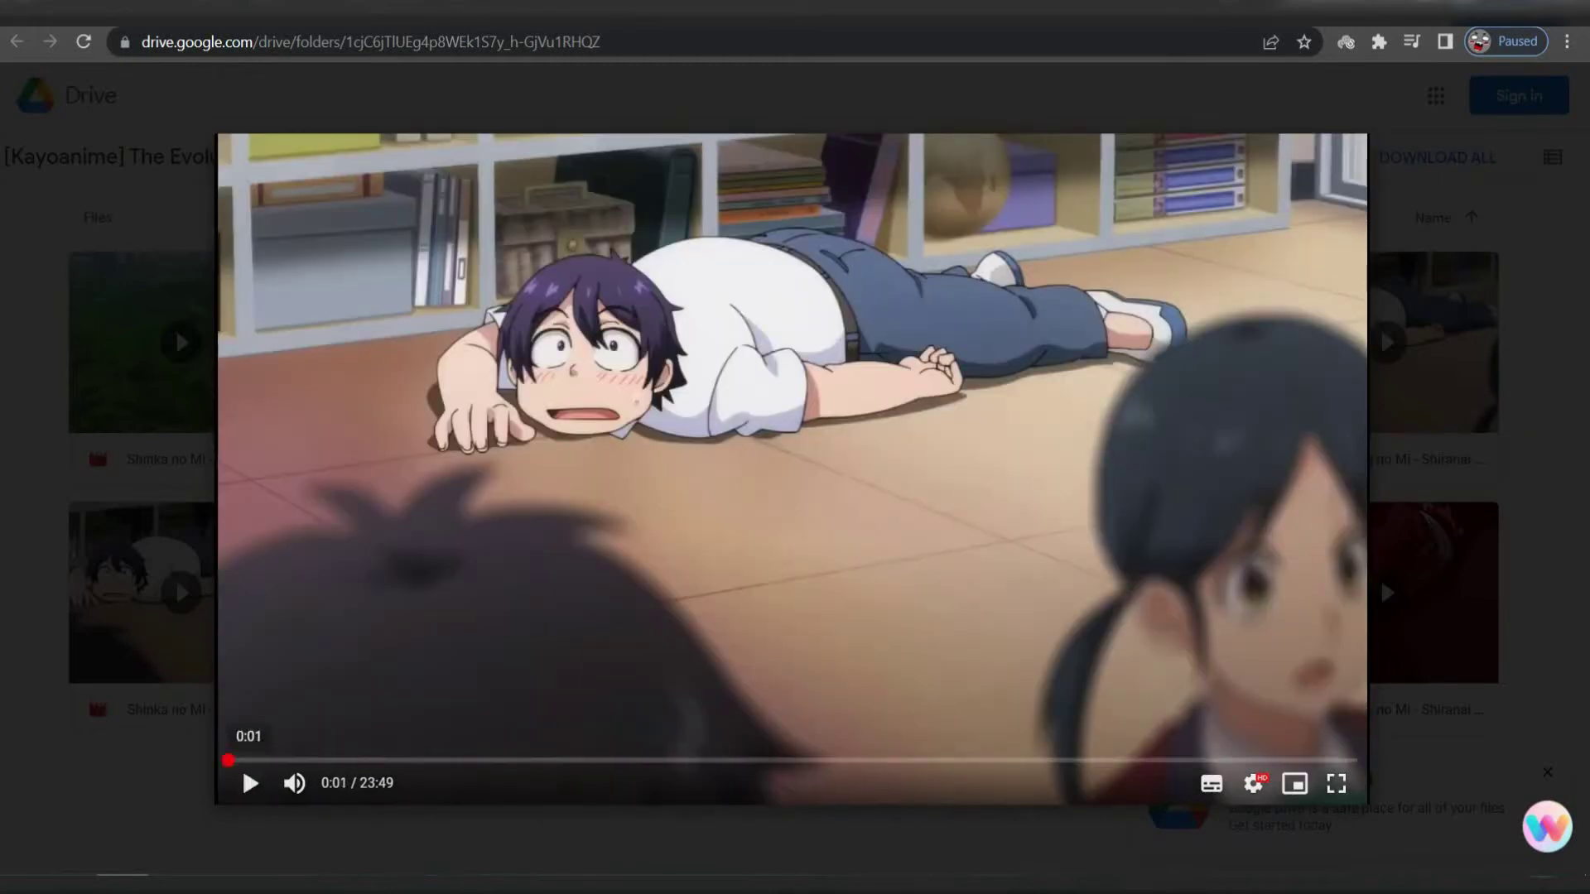
left_click(249, 783)
left_click(757, 438)
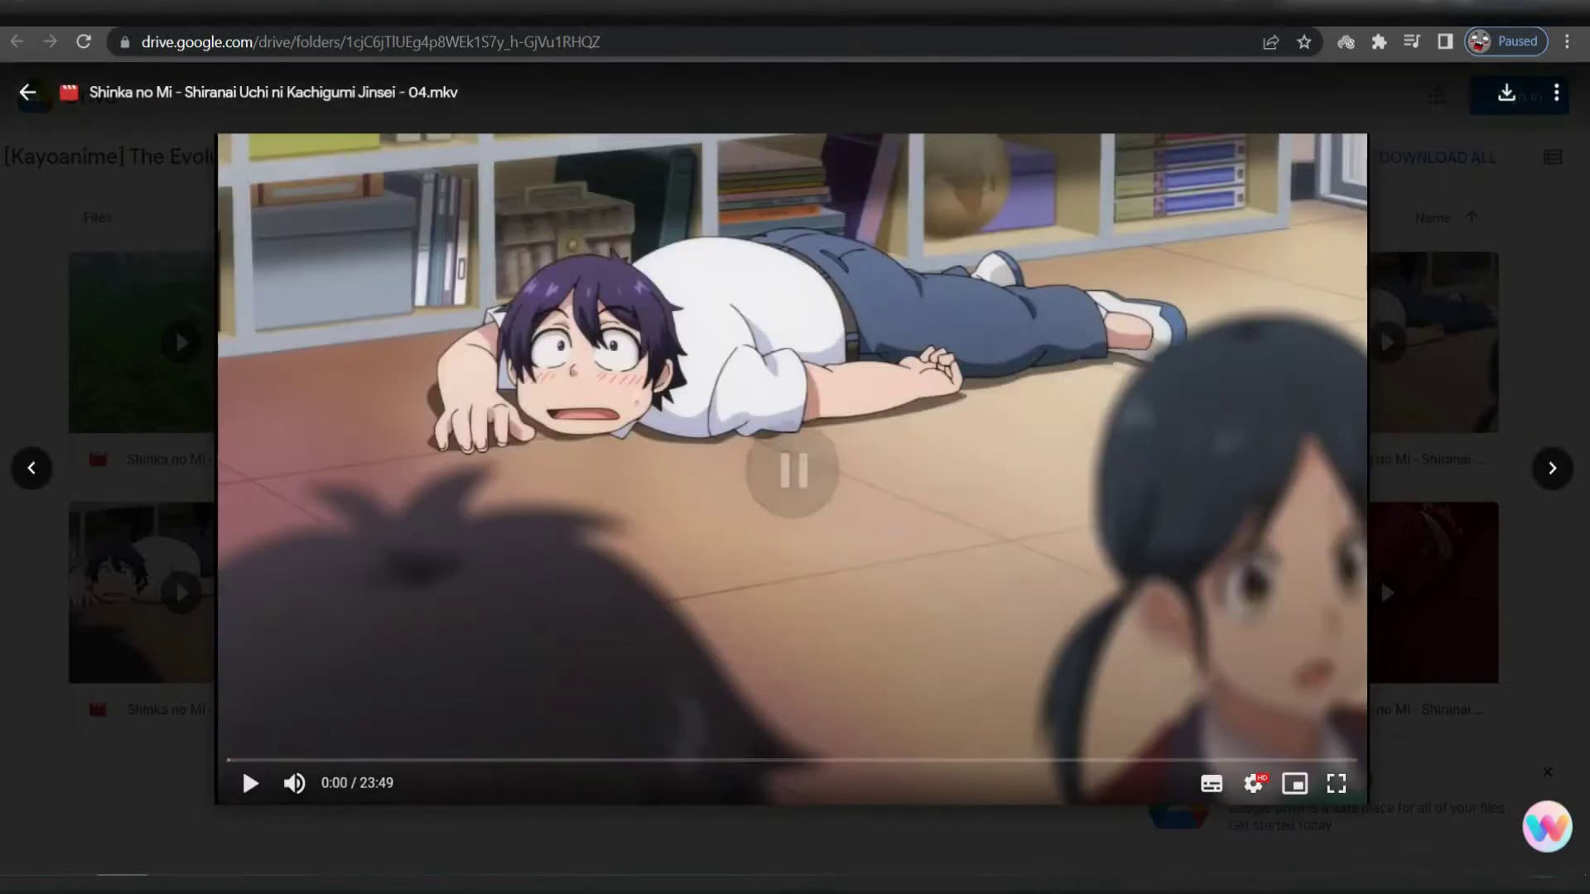
Step: Save episode 04's Drive page to Downloads as a webpage and clear the download bar
right_click(758, 439)
right_click(758, 438)
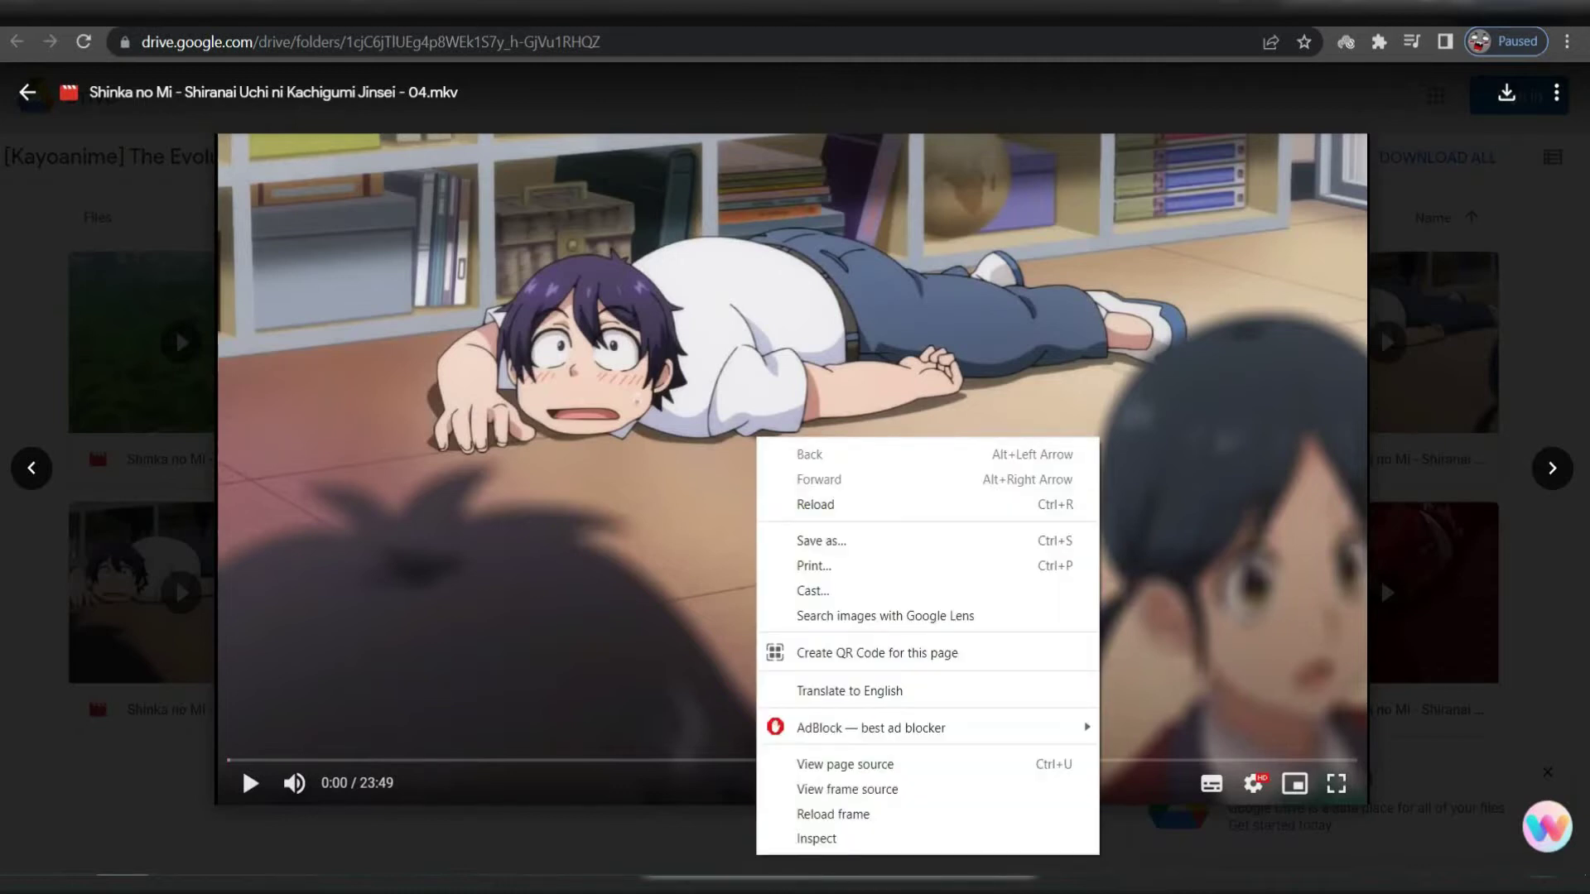
left_click(808, 537)
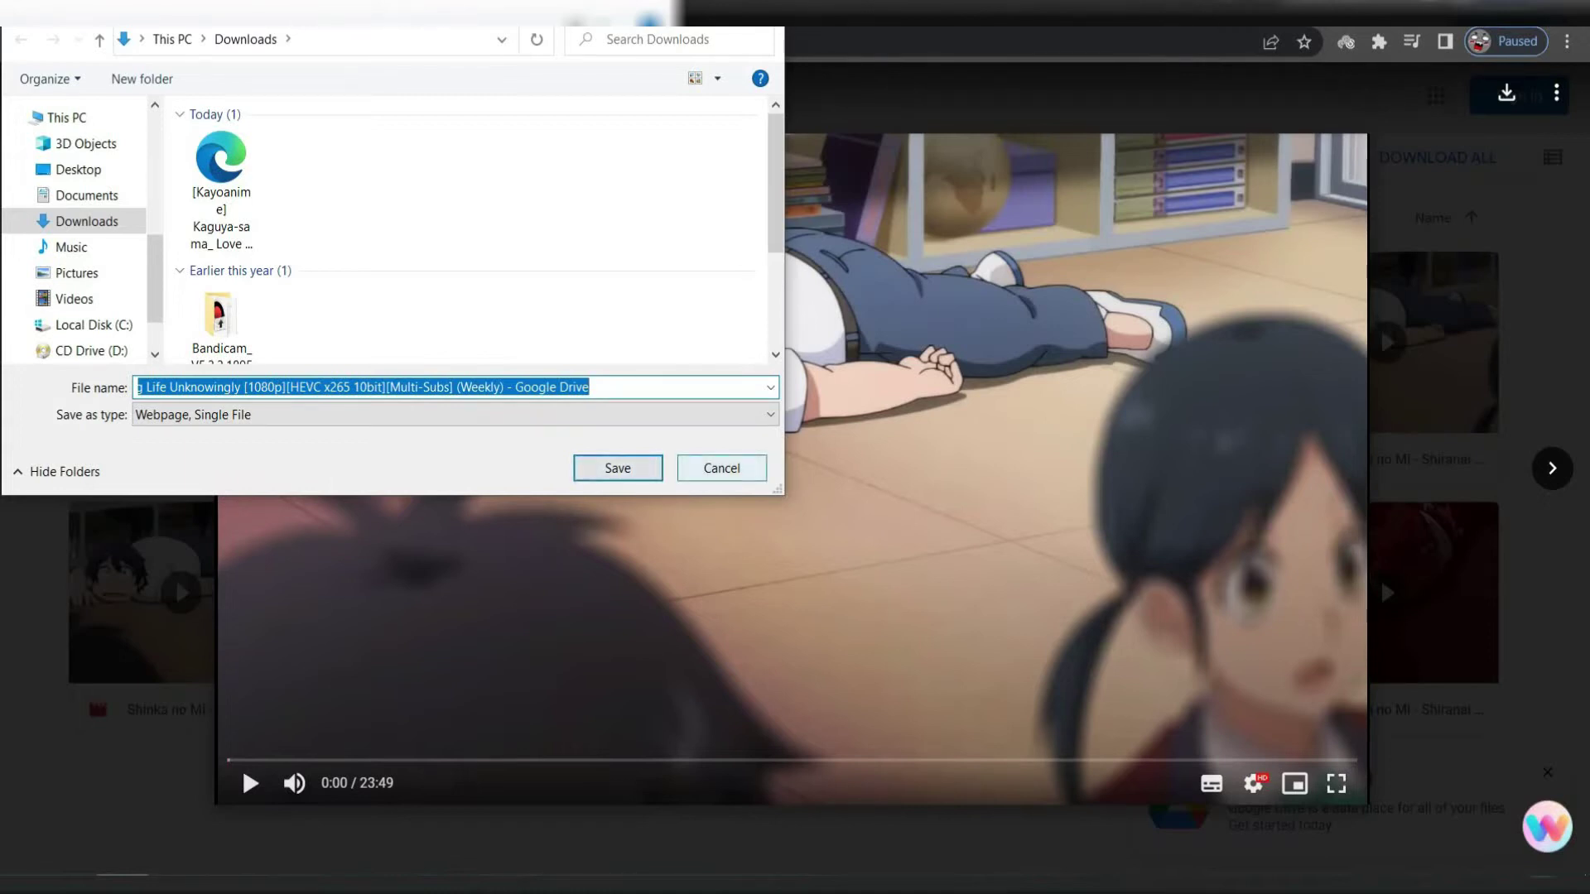
key("Return")
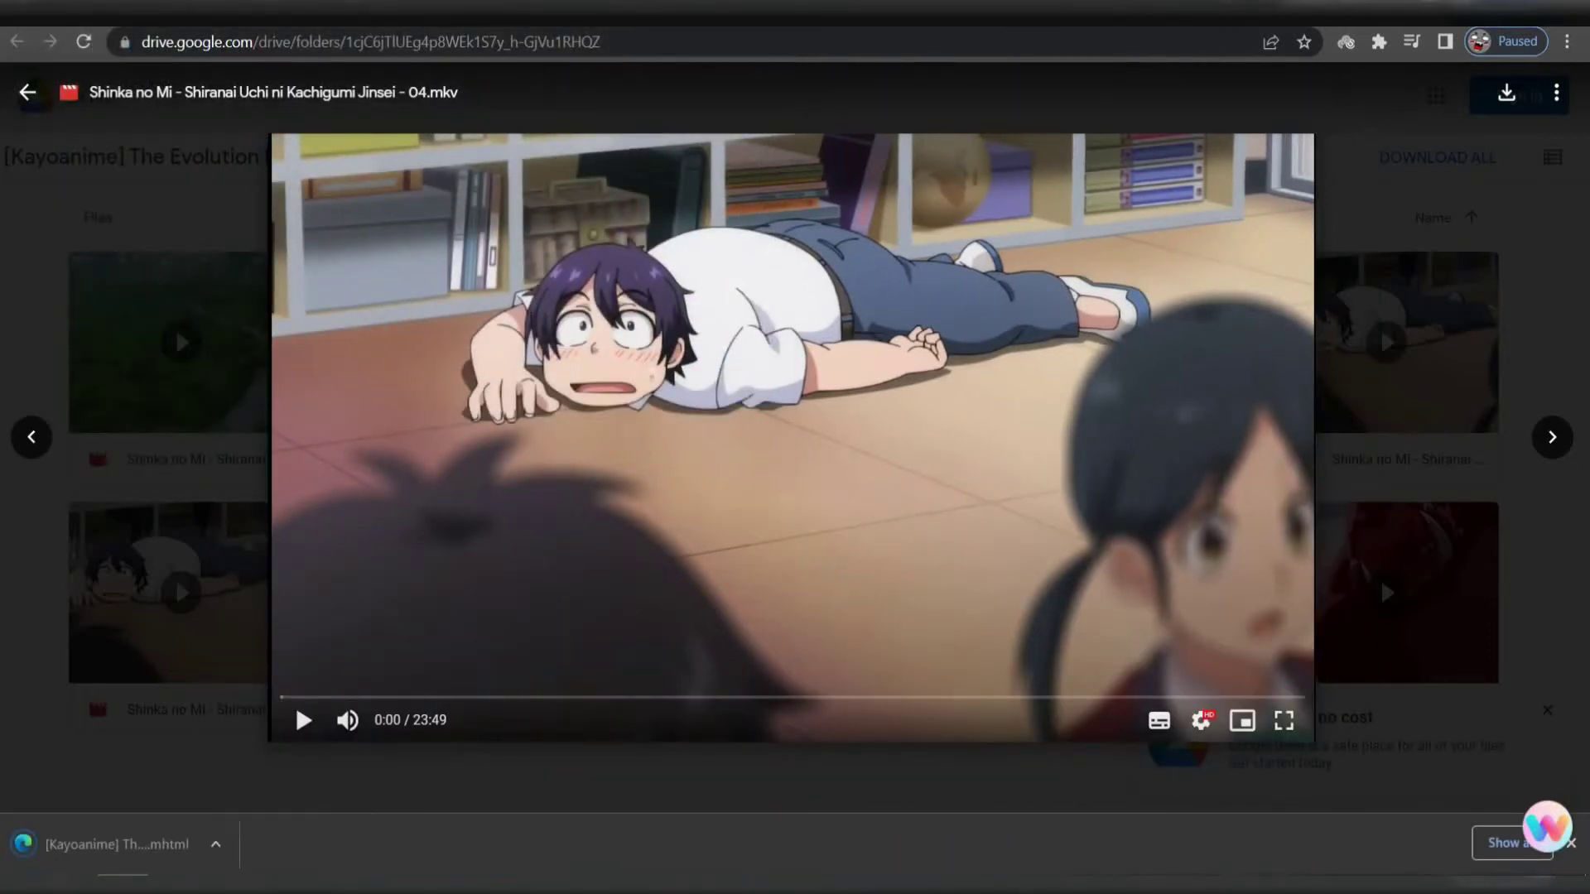
left_click(1571, 842)
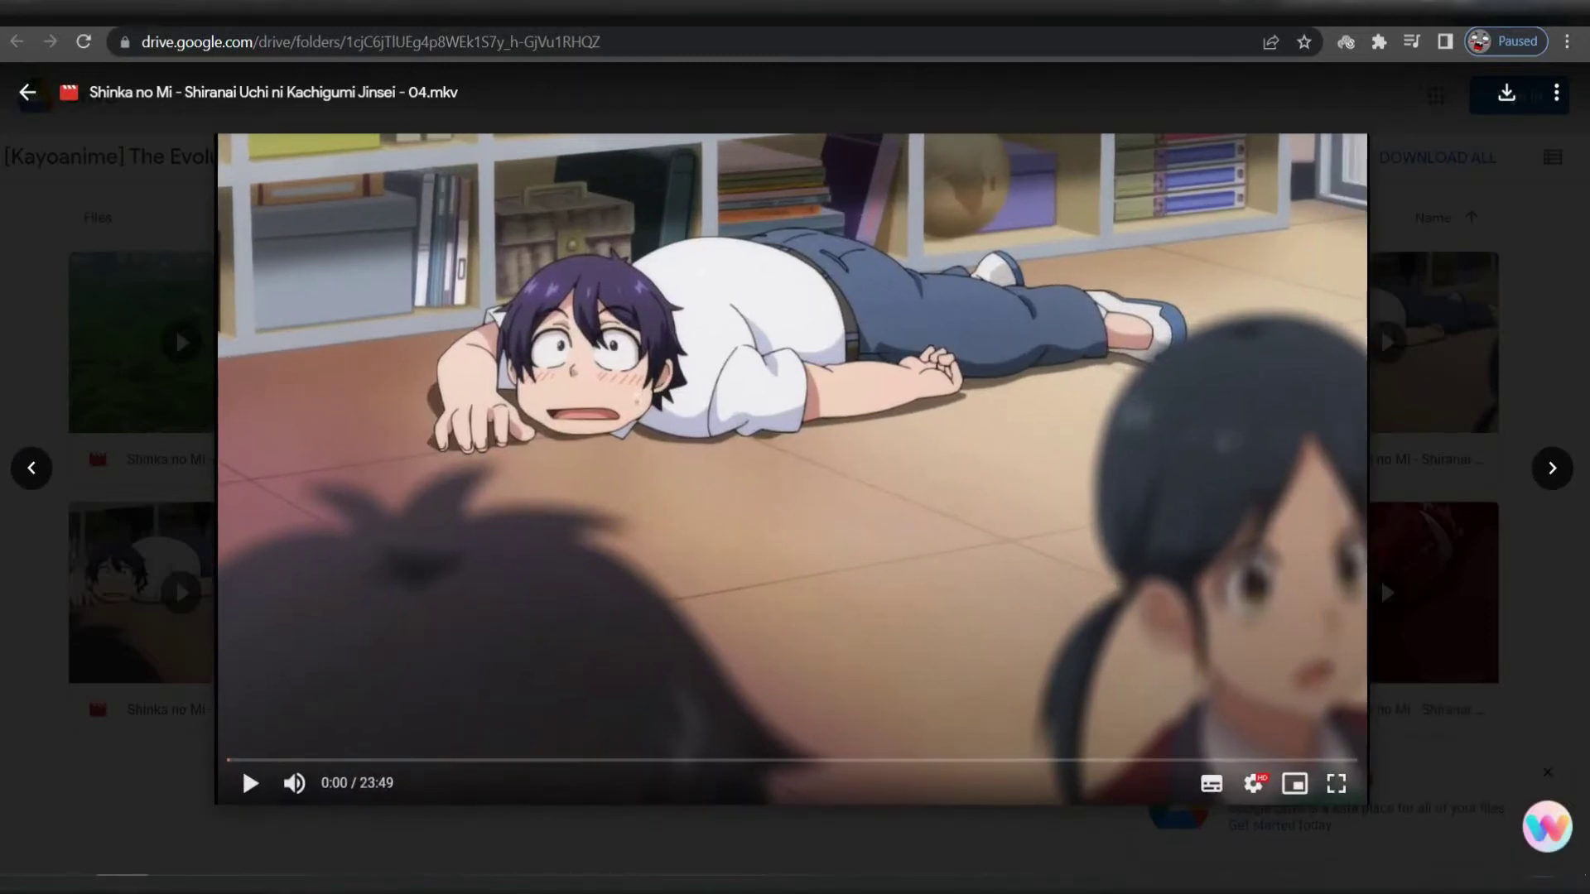
key("space")
key("space")
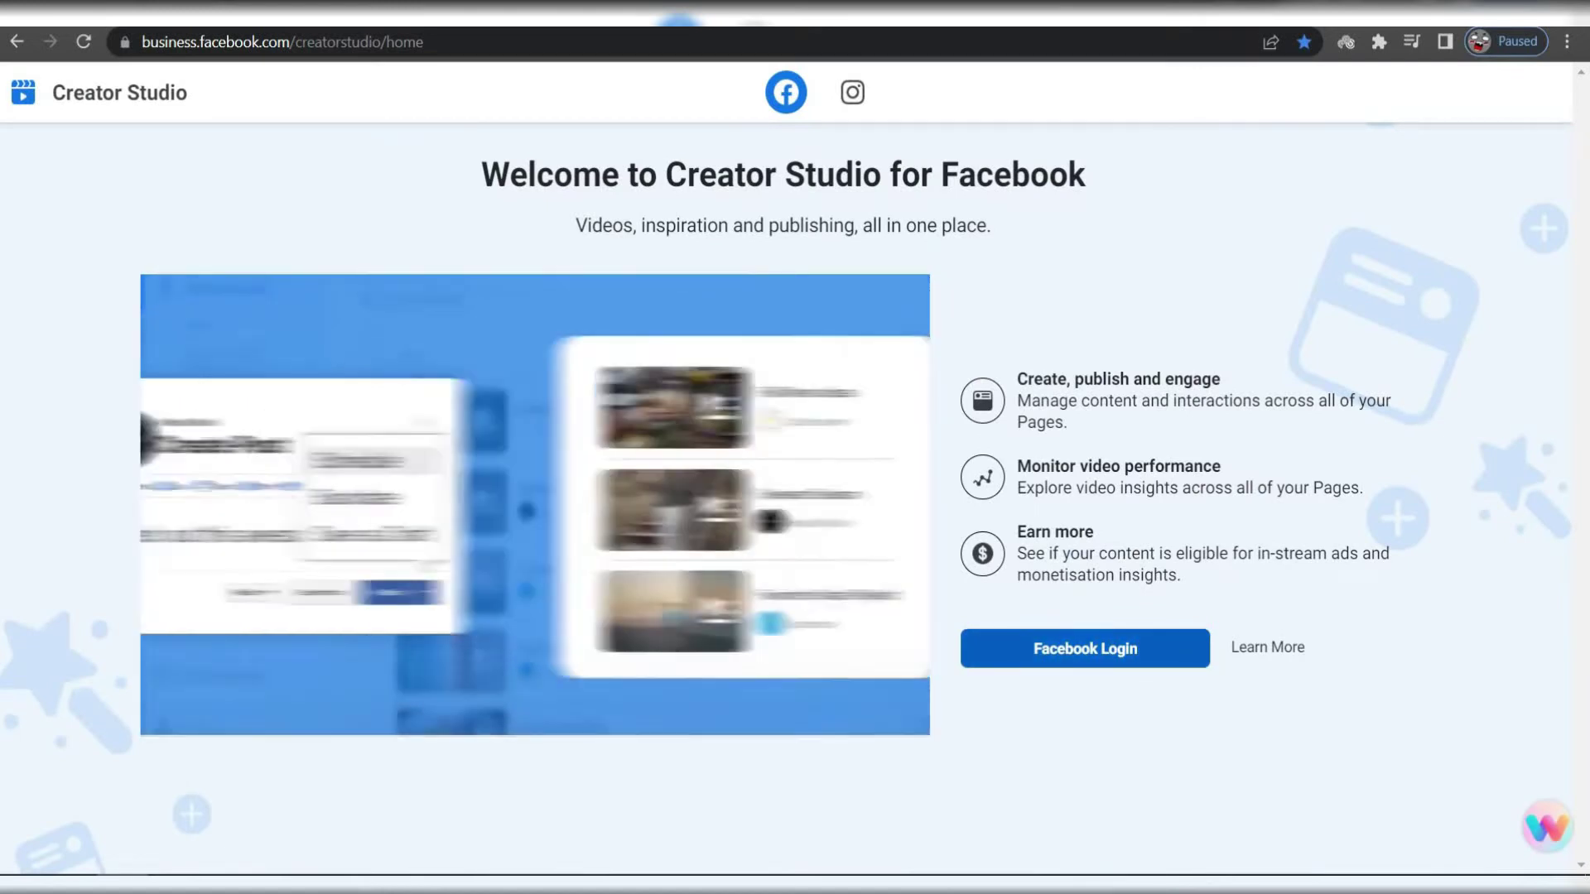
scroll(795, 511, "down", 3)
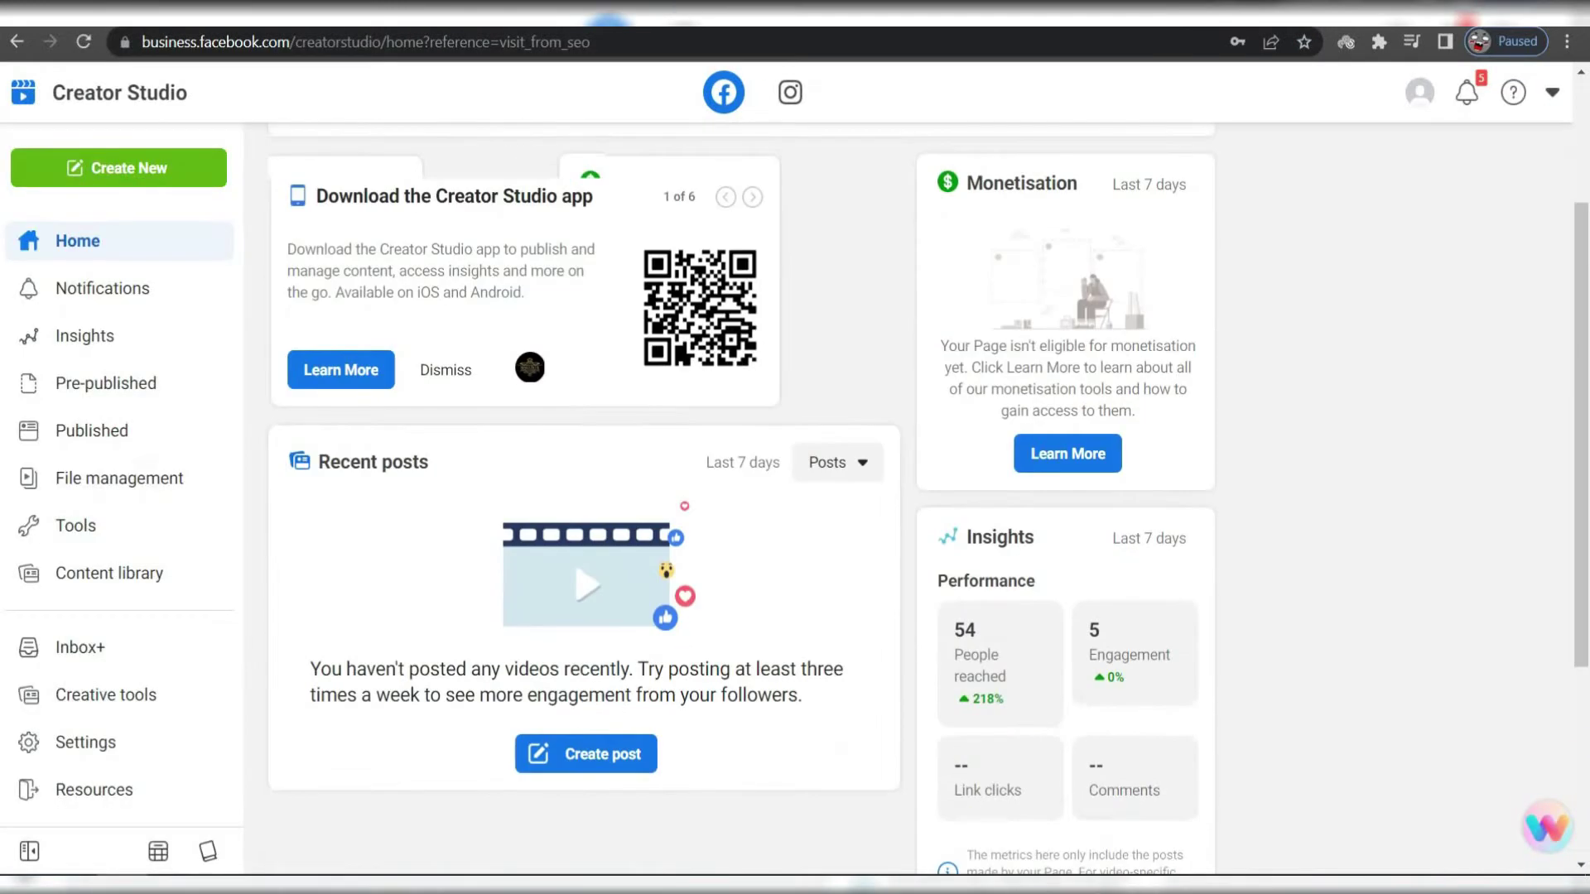
scroll(795, 509, "up", 3)
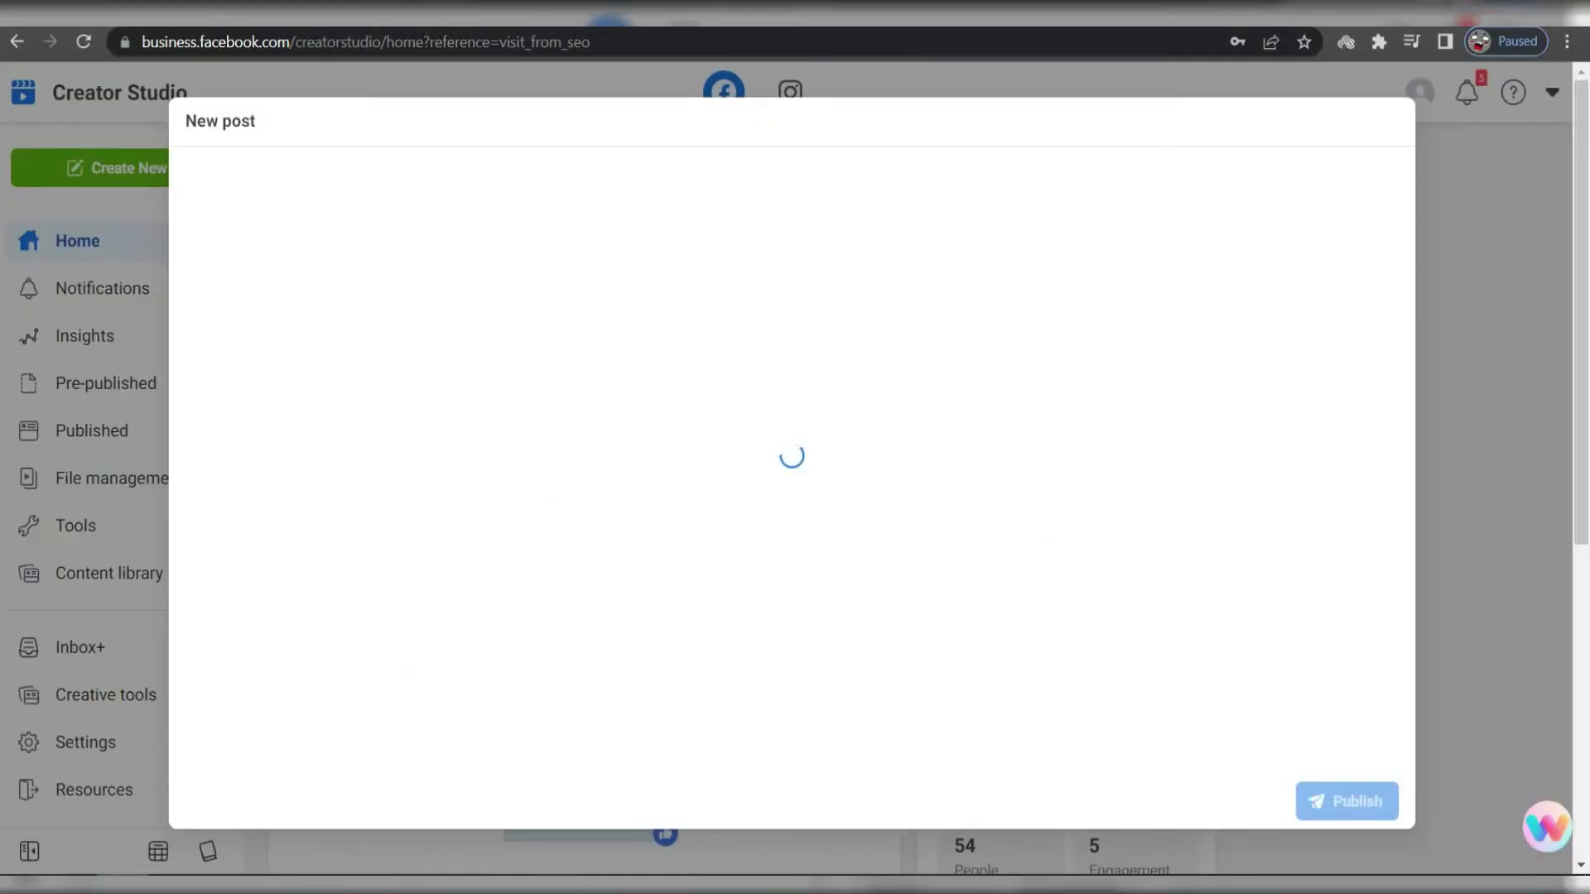
Step: Add a video to the new Creator Studio post, bringing up the Downloads video picker
left_click(380, 521)
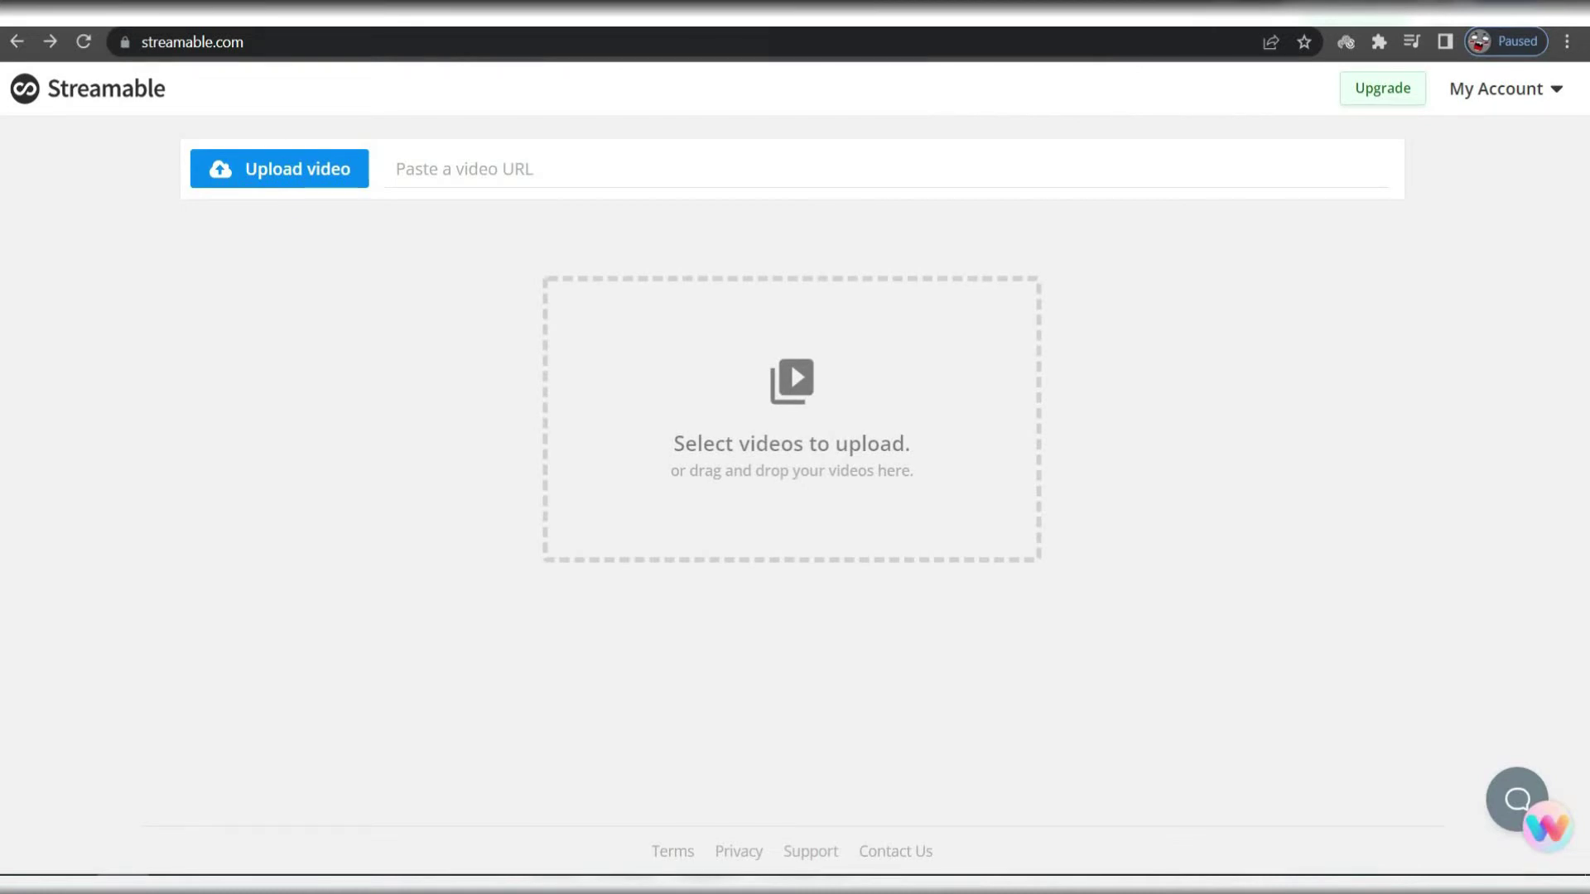
Step: Upload the anime-speed-vertical MP4 from Downloads to Streamable
left_click(279, 170)
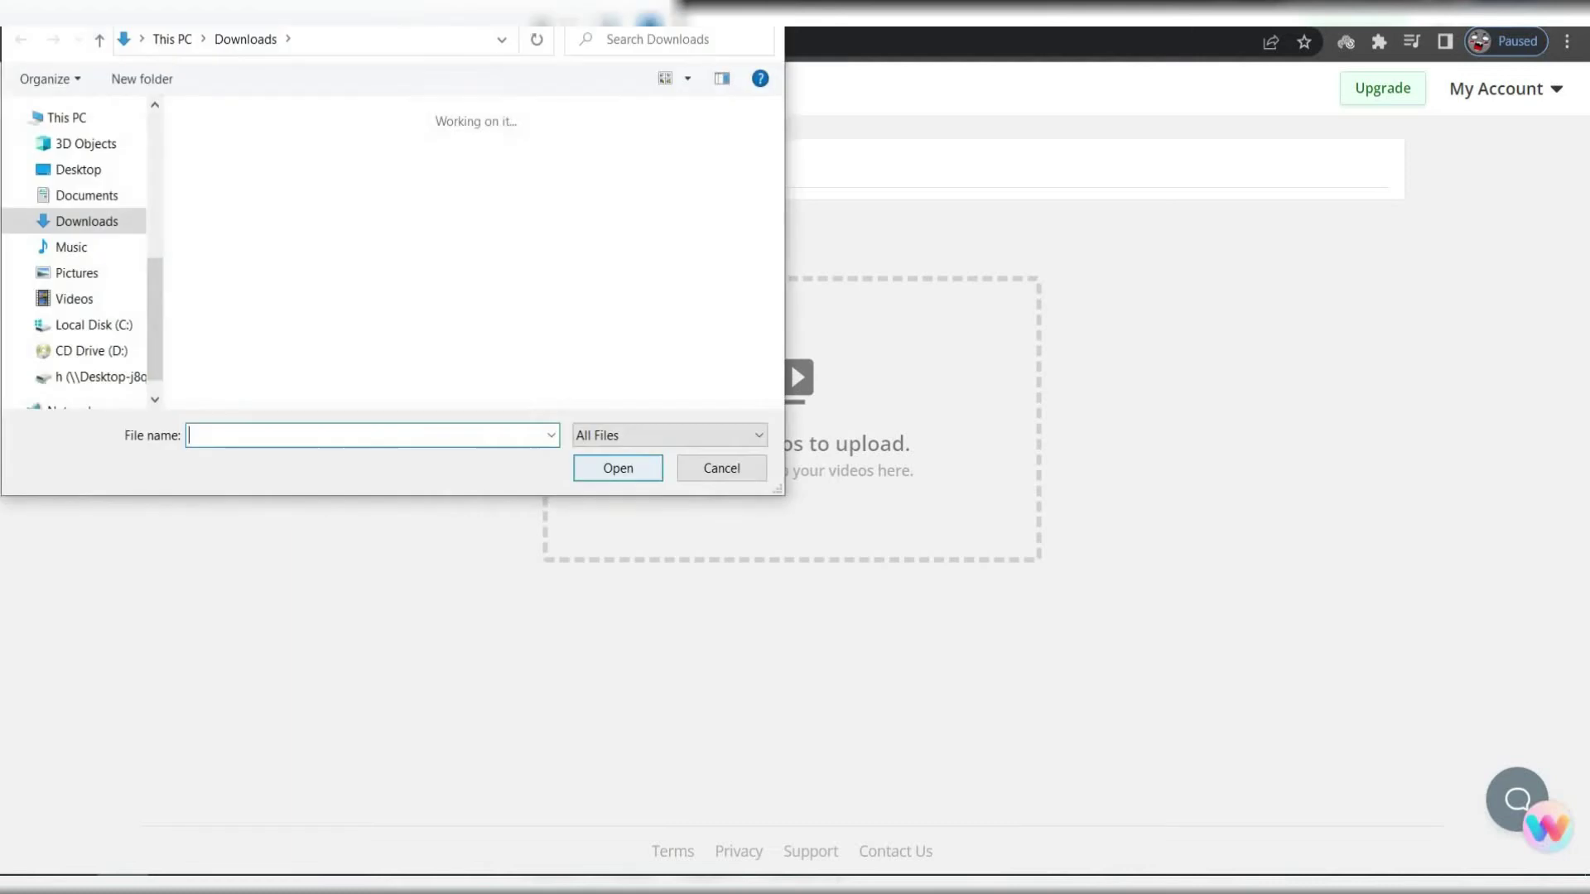
left_click(304, 193)
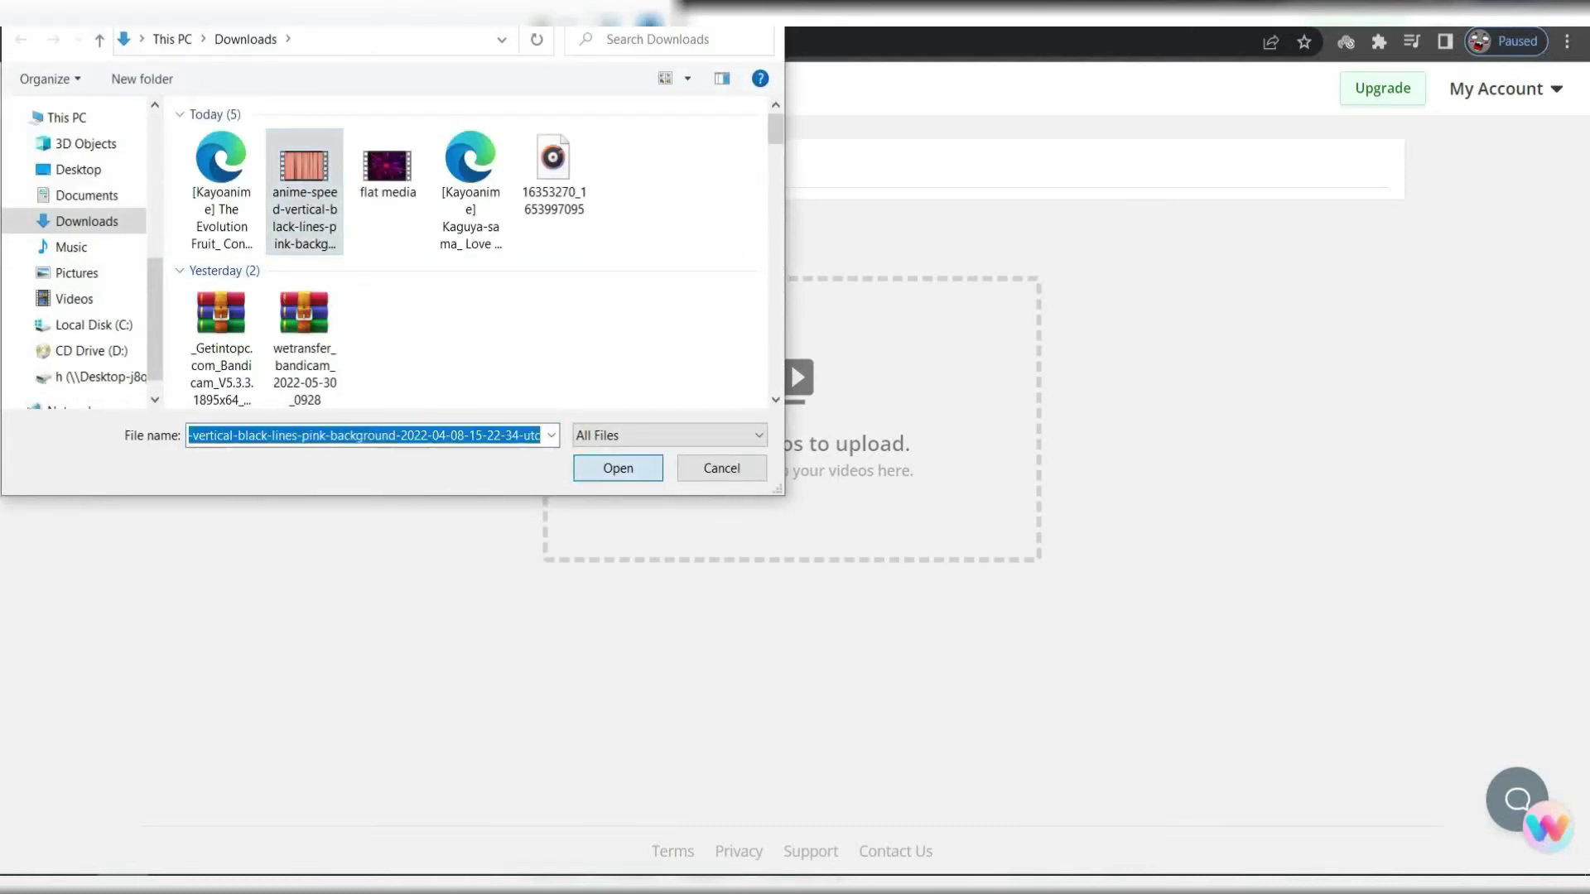
key("Return")
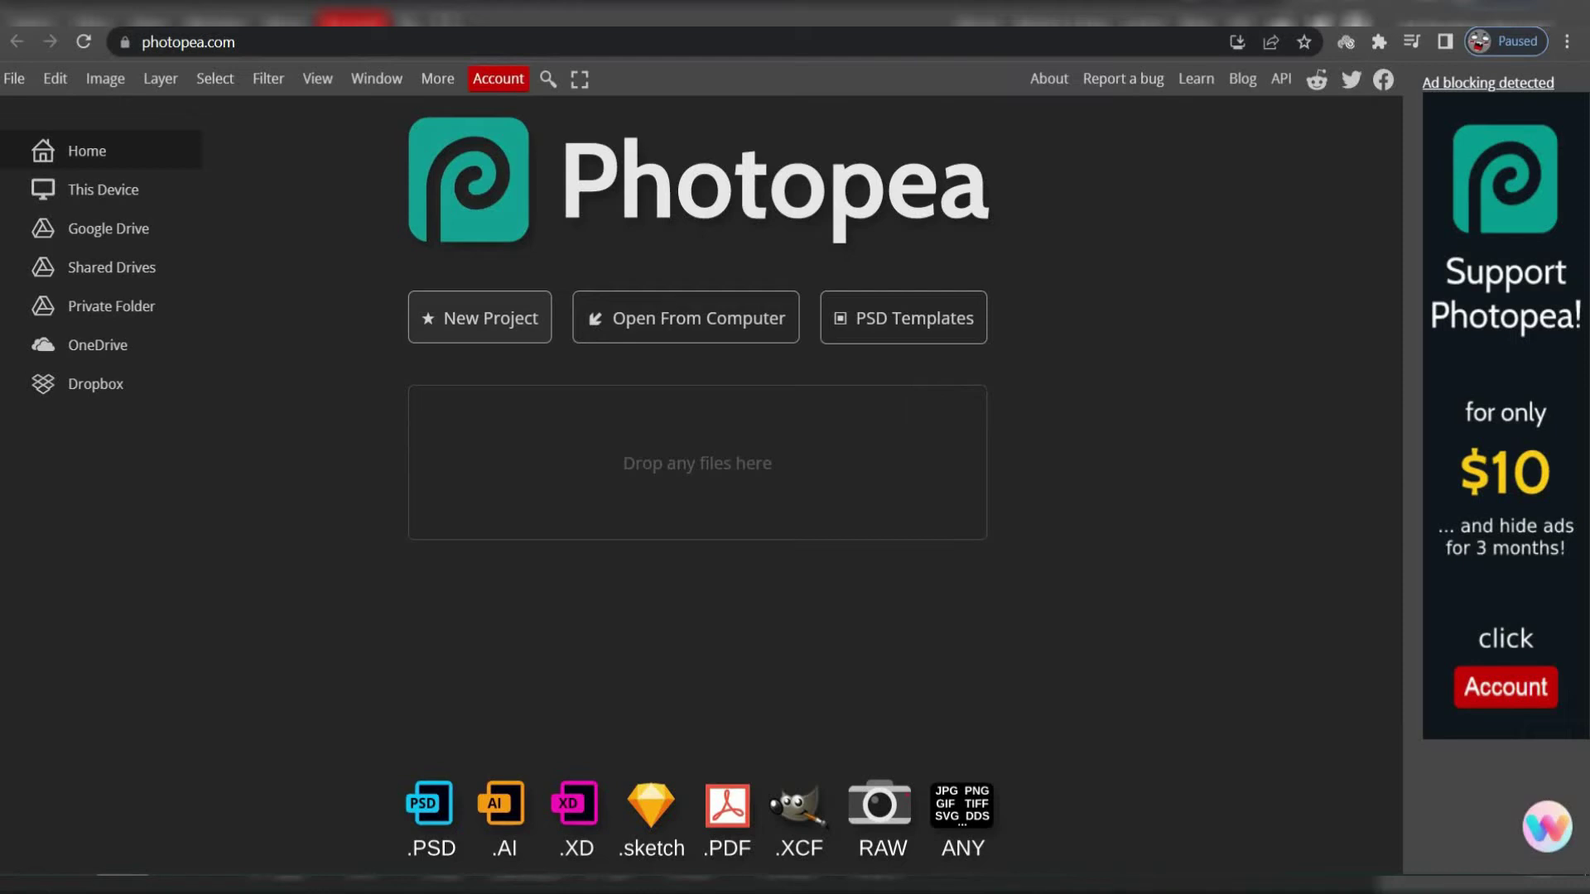
Step: Create a blank 1920×1080 Photopea project from the FB Event Image preset
left_click(480, 317)
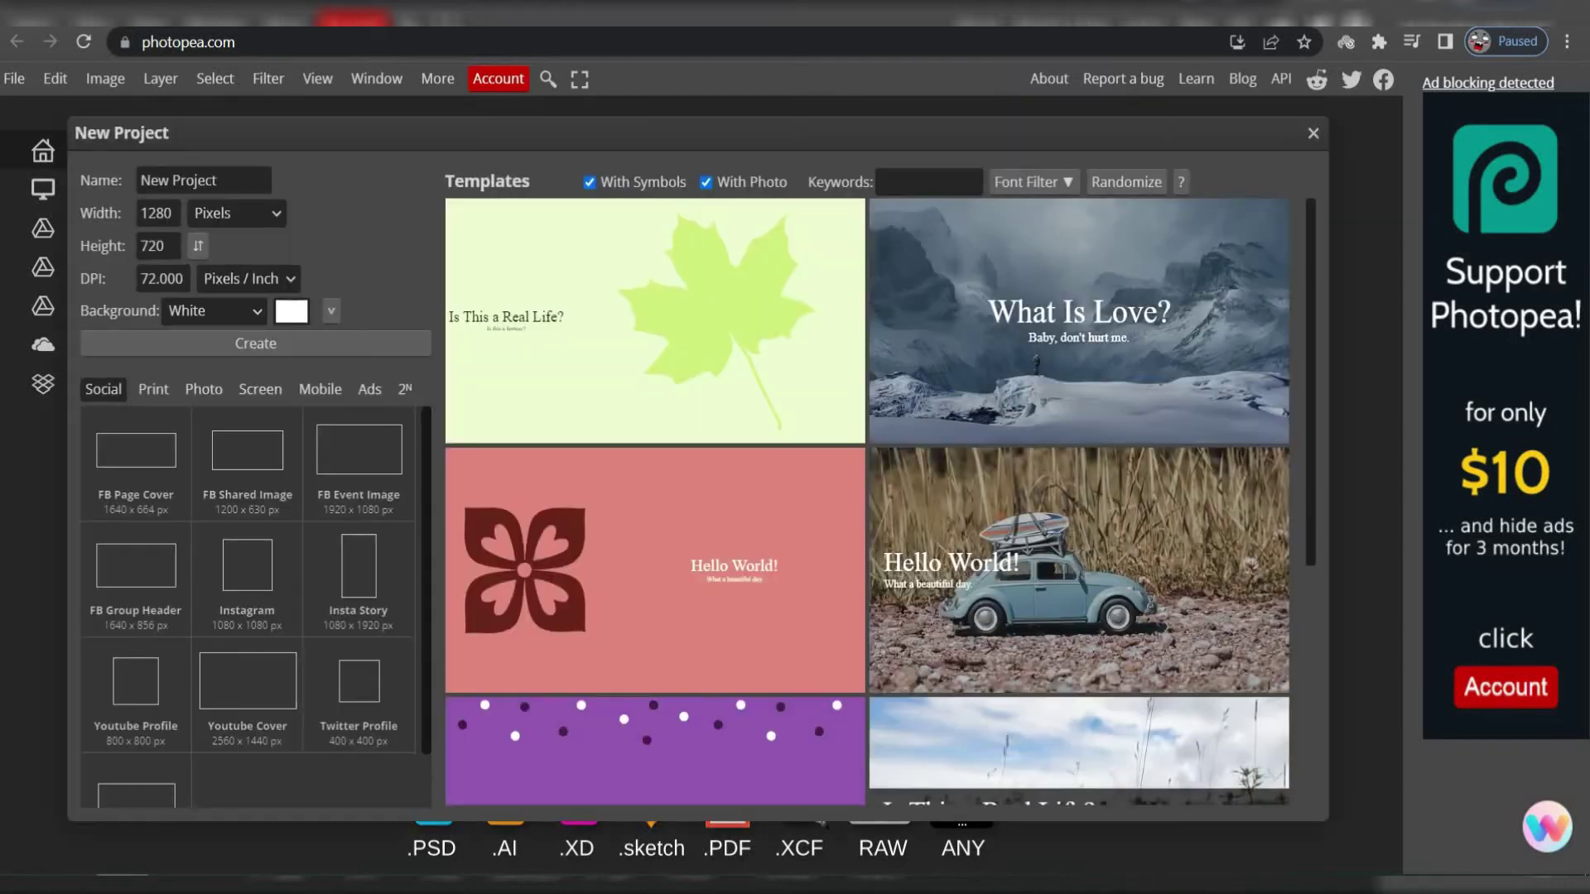
left_click(360, 459)
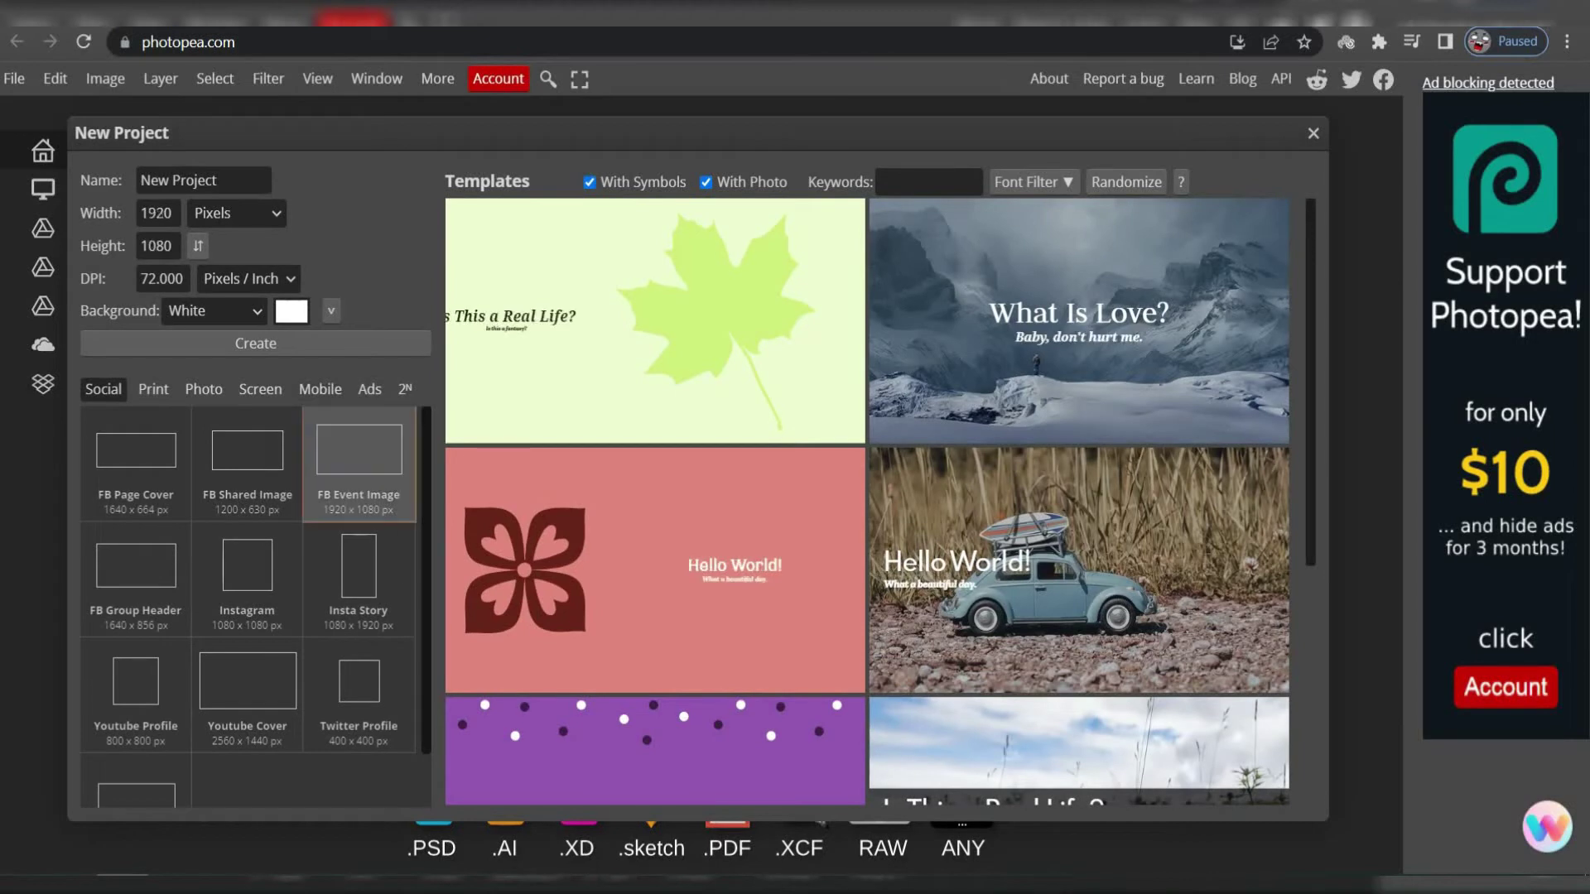
left_click(254, 343)
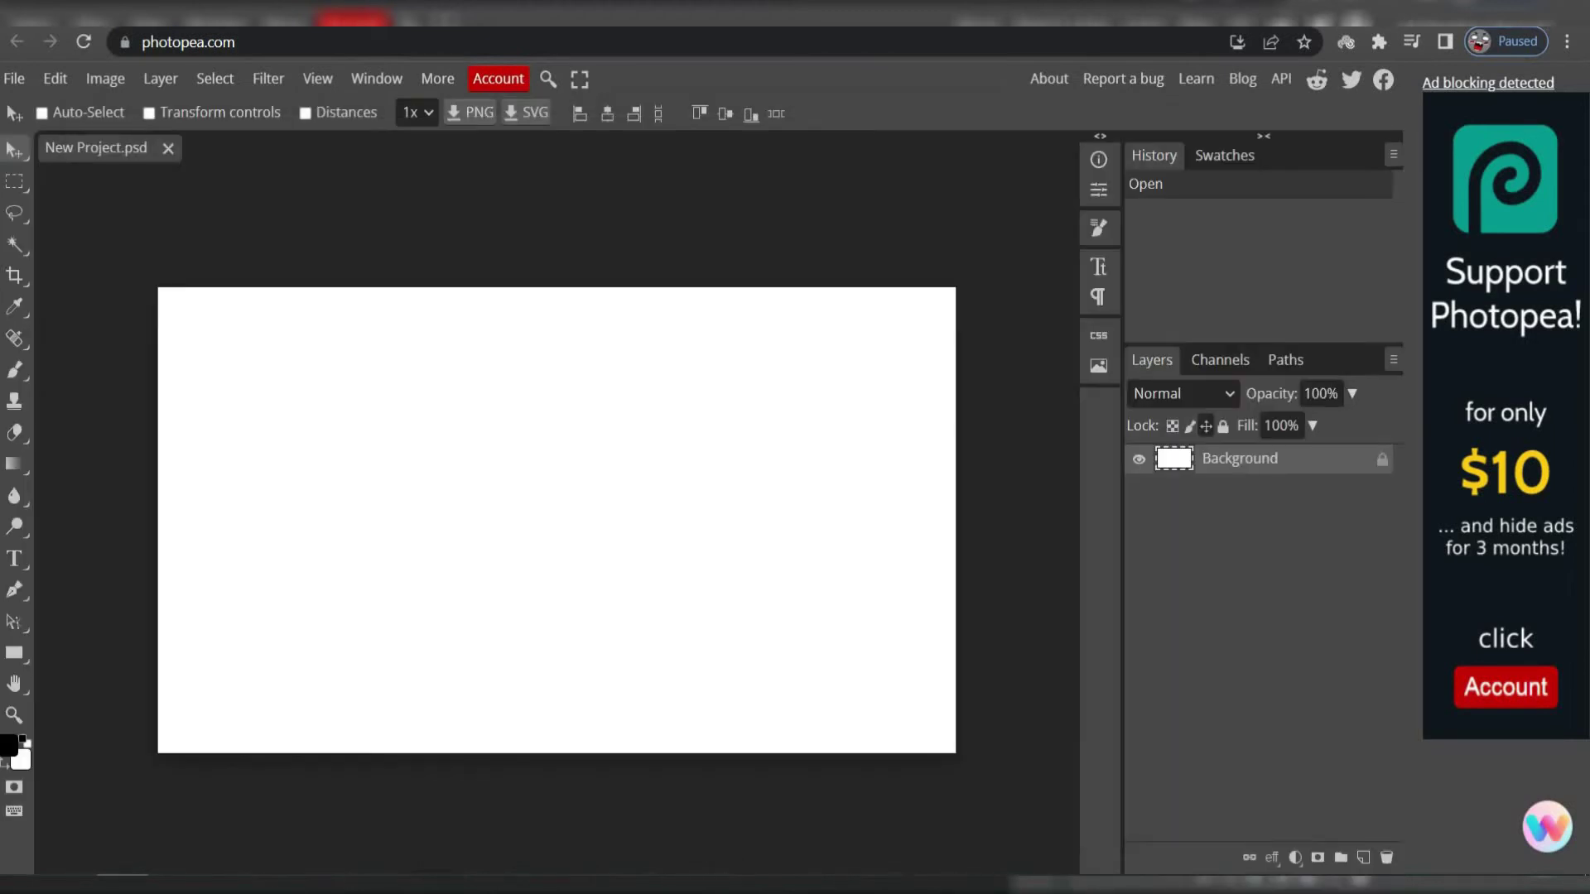
Step: Place the speed-lines MP4 from Downloads onto the canvas as a committed layer
key("alt+Tab")
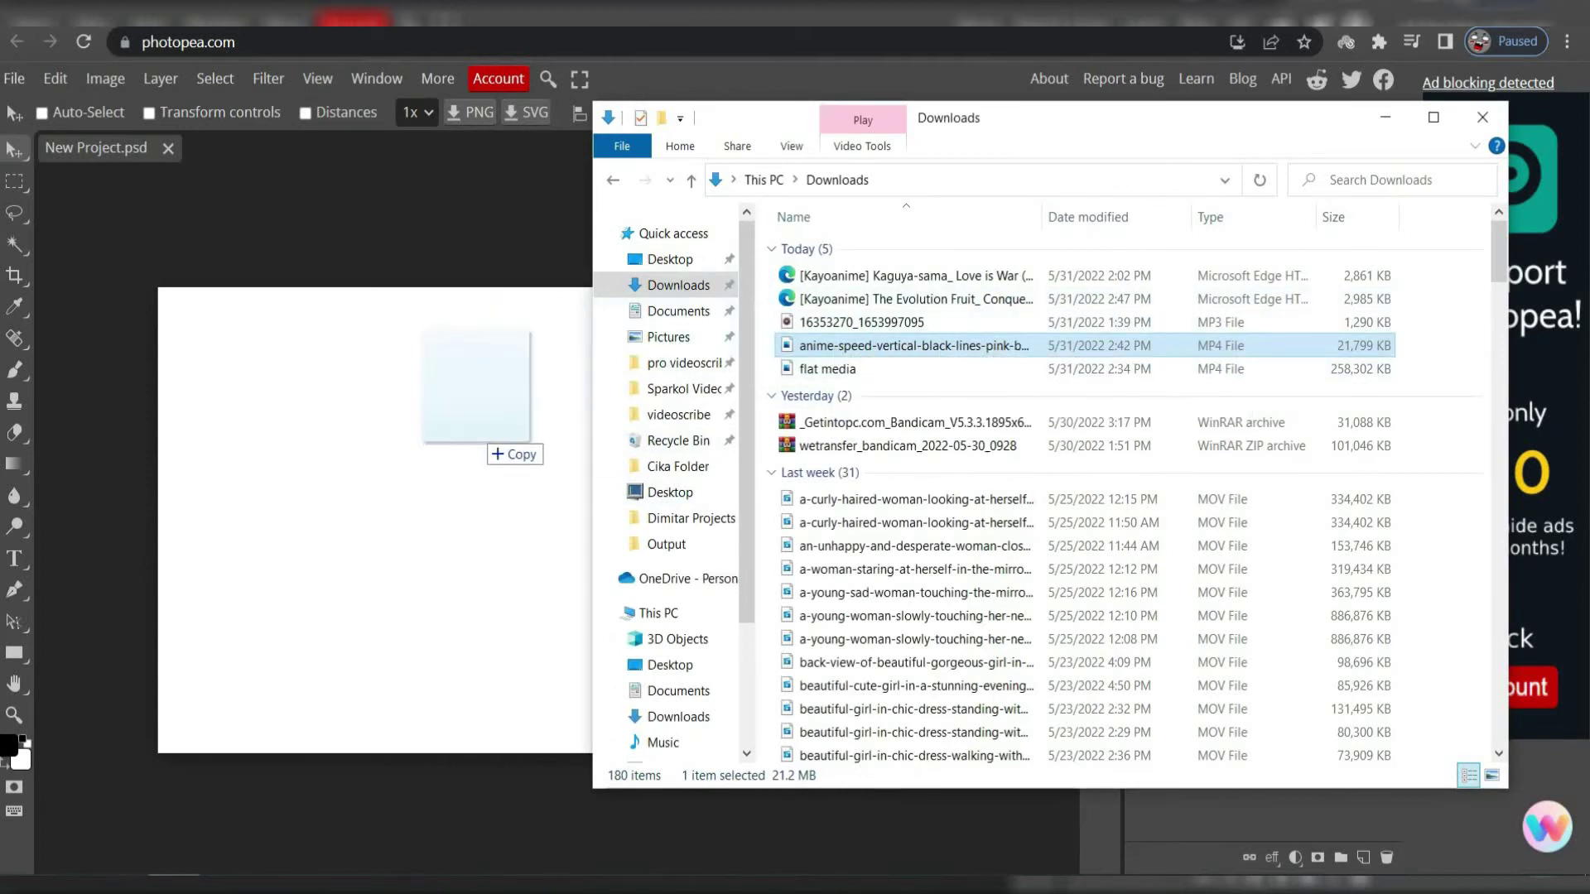
left_click_drag(912, 346, 485, 441)
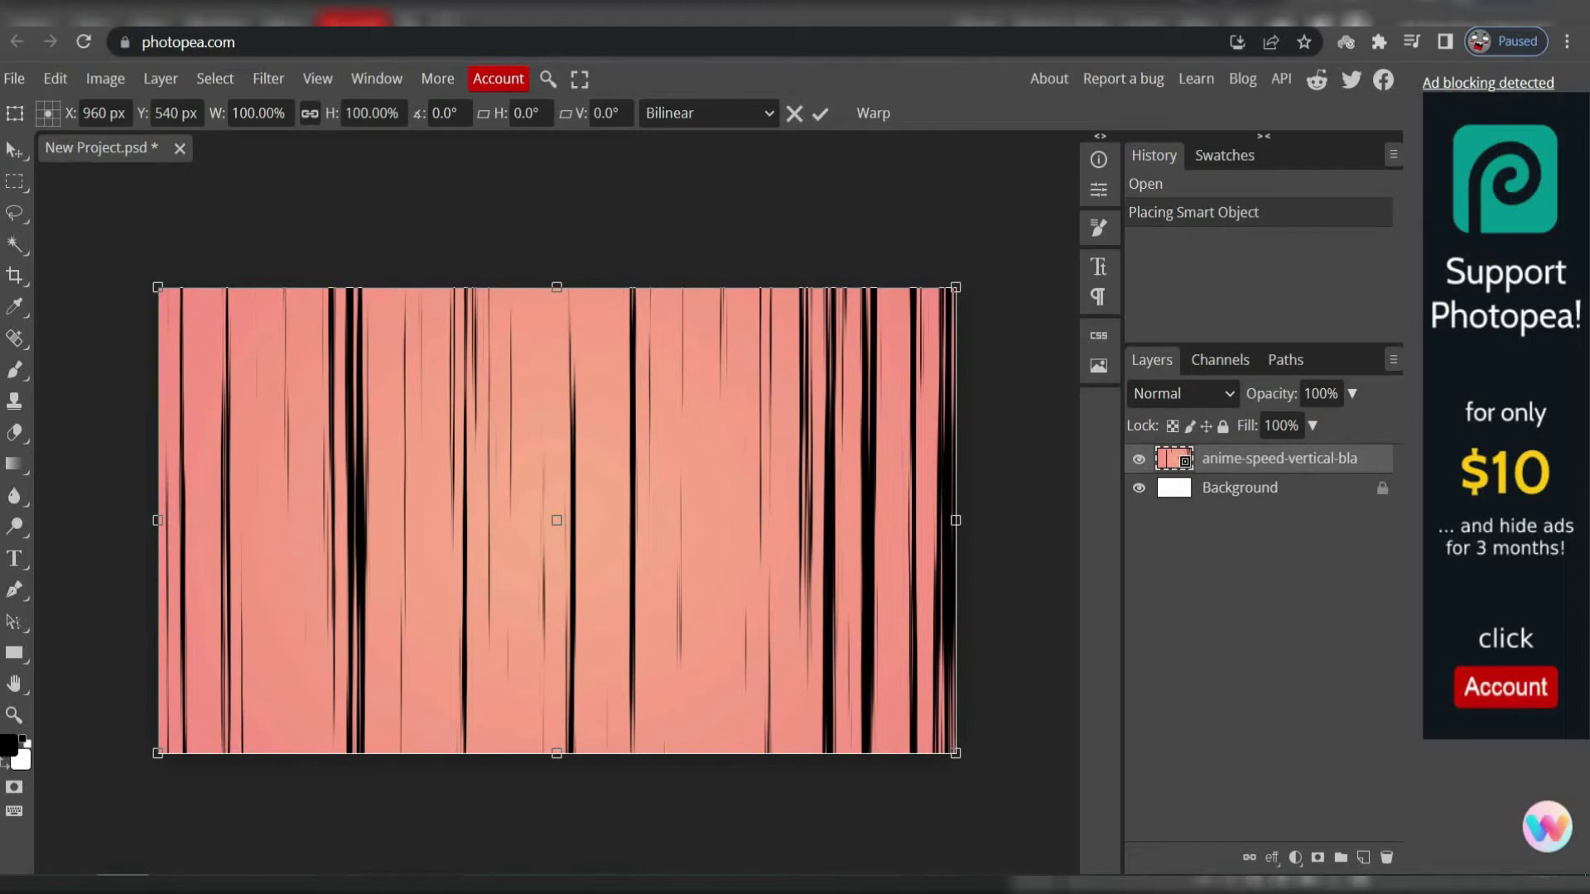
key("Return")
key("w")
key("ctrl+d")
key("ctrl+d")
key("ctrl+d")
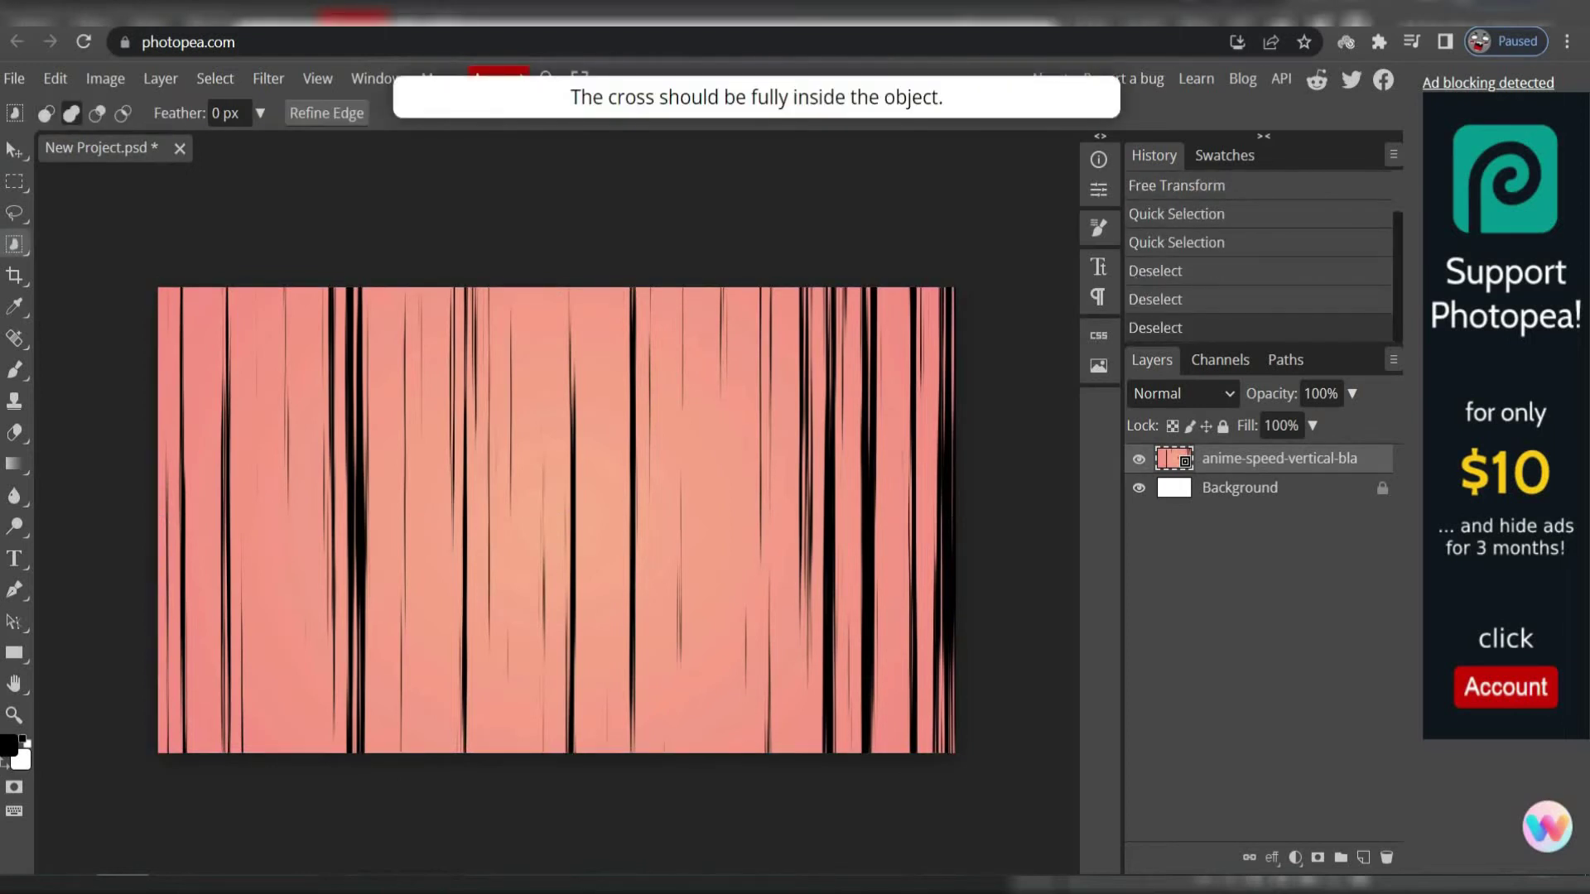
key("ctrl+d")
key("ctrl+d")
Step: Magic-wand select all the pink areas between the speed lines
key("shift+w")
left_click(807, 559)
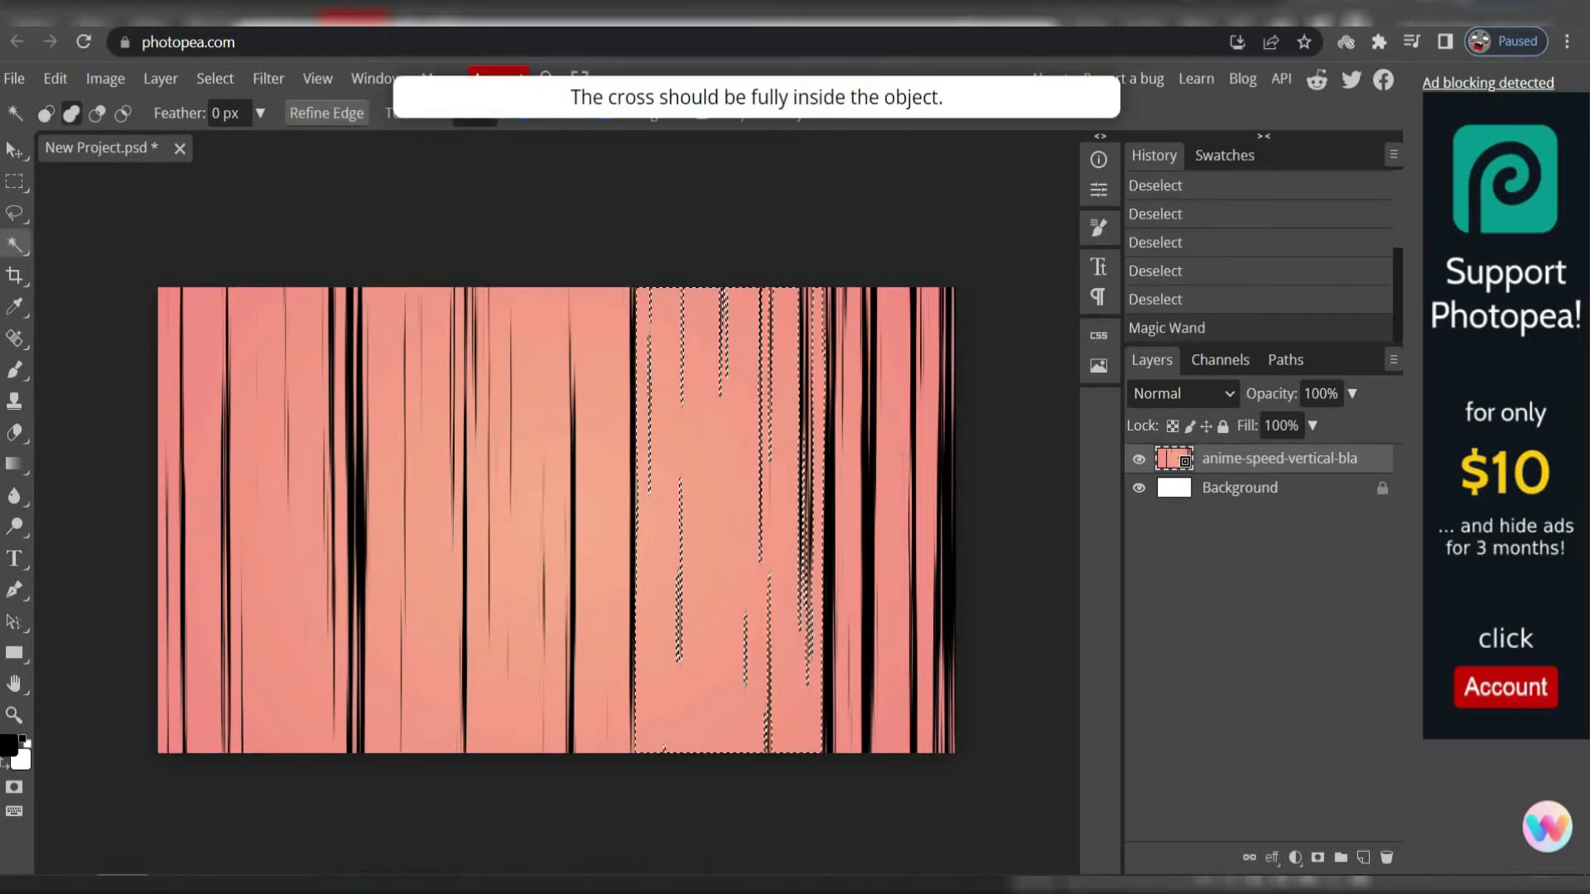
left_click(708, 497)
left_click(894, 522)
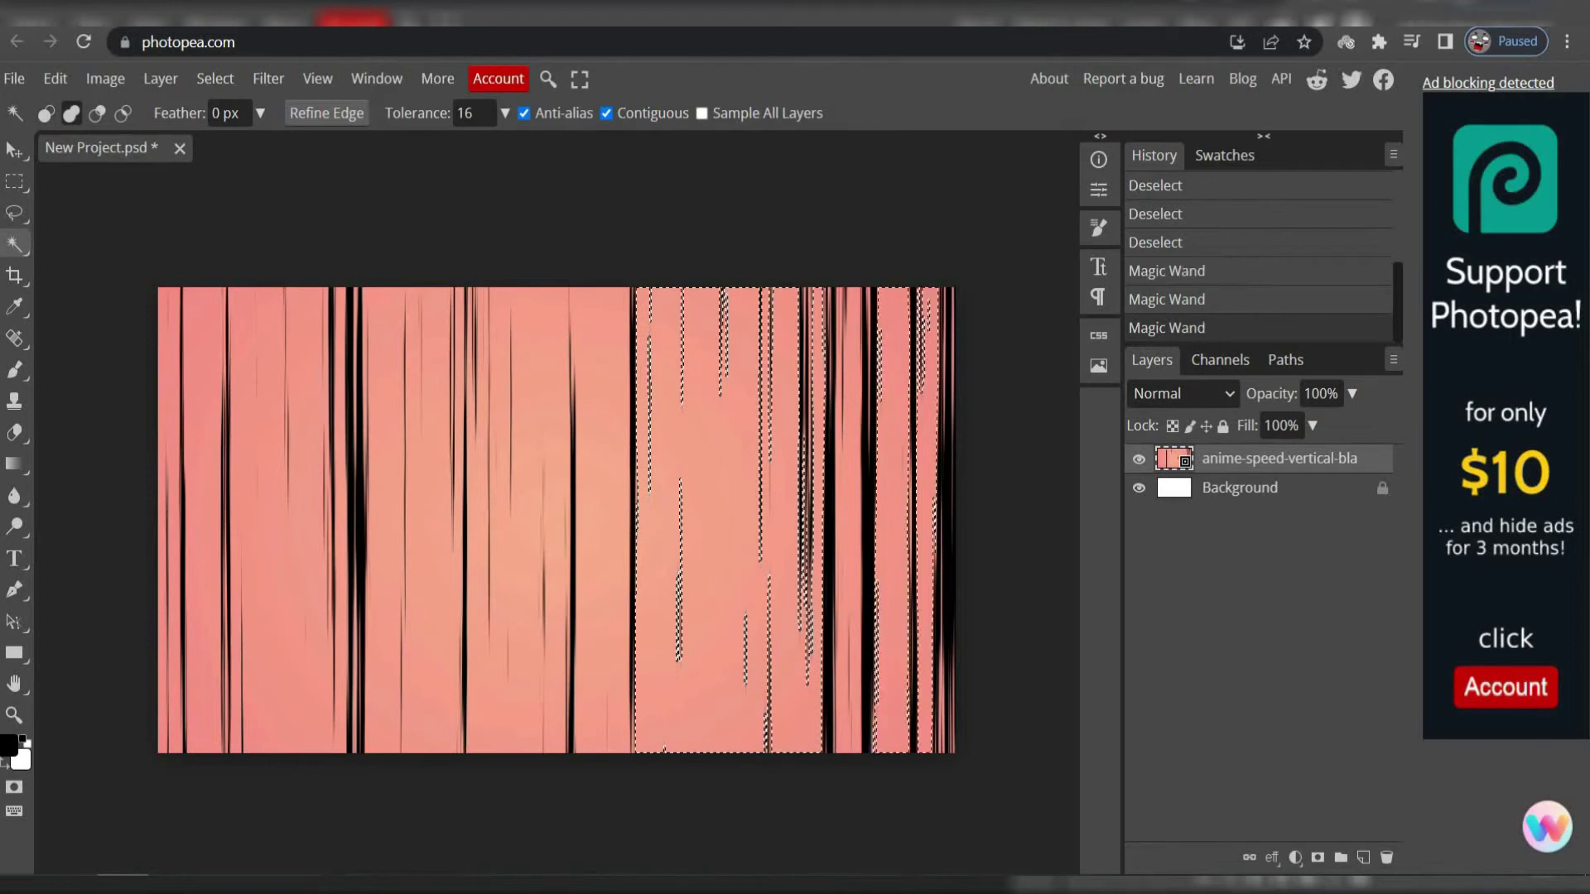
left_click(845, 372)
Step: Erase the selected pink areas, hide the Background layer, and start the export
key("e")
left_click(56, 112)
left_click_drag(461, 320, 1007, 504)
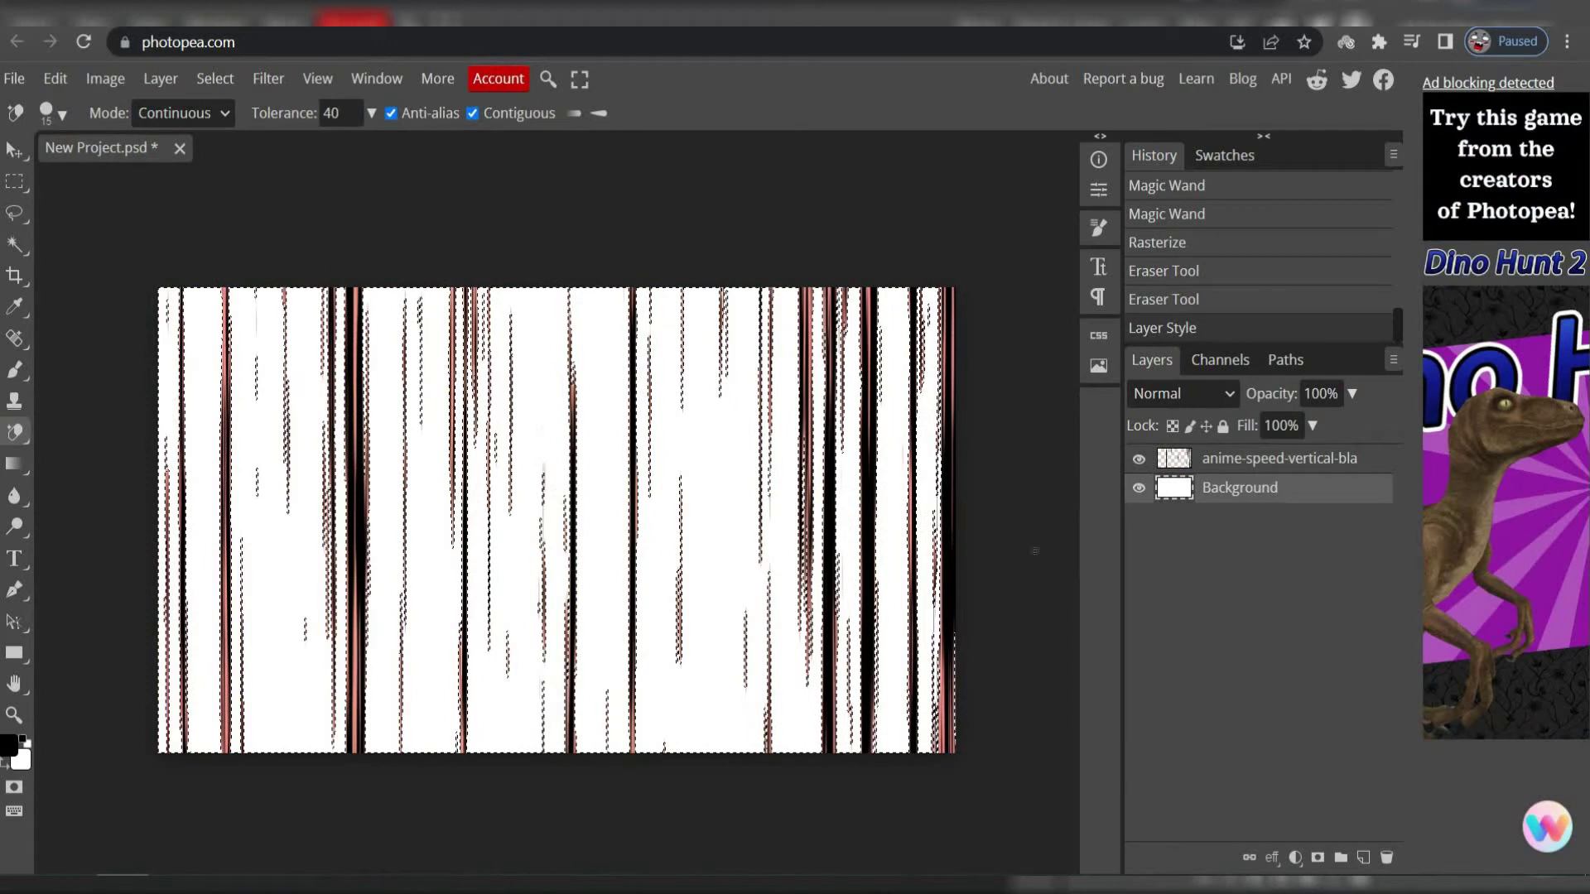
left_click(1138, 487)
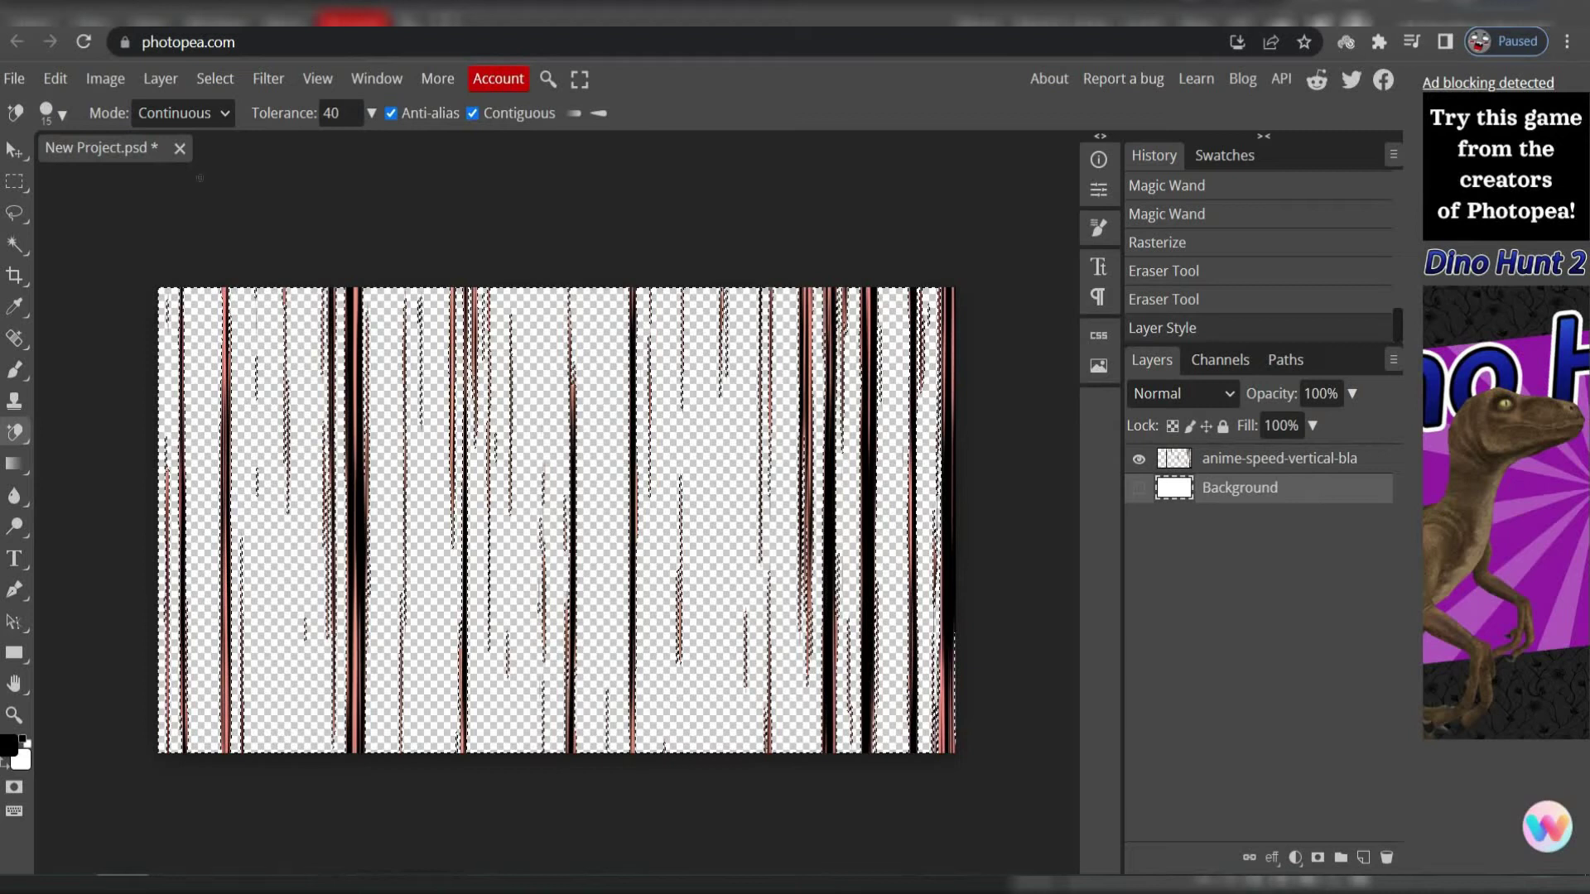
left_click(14, 79)
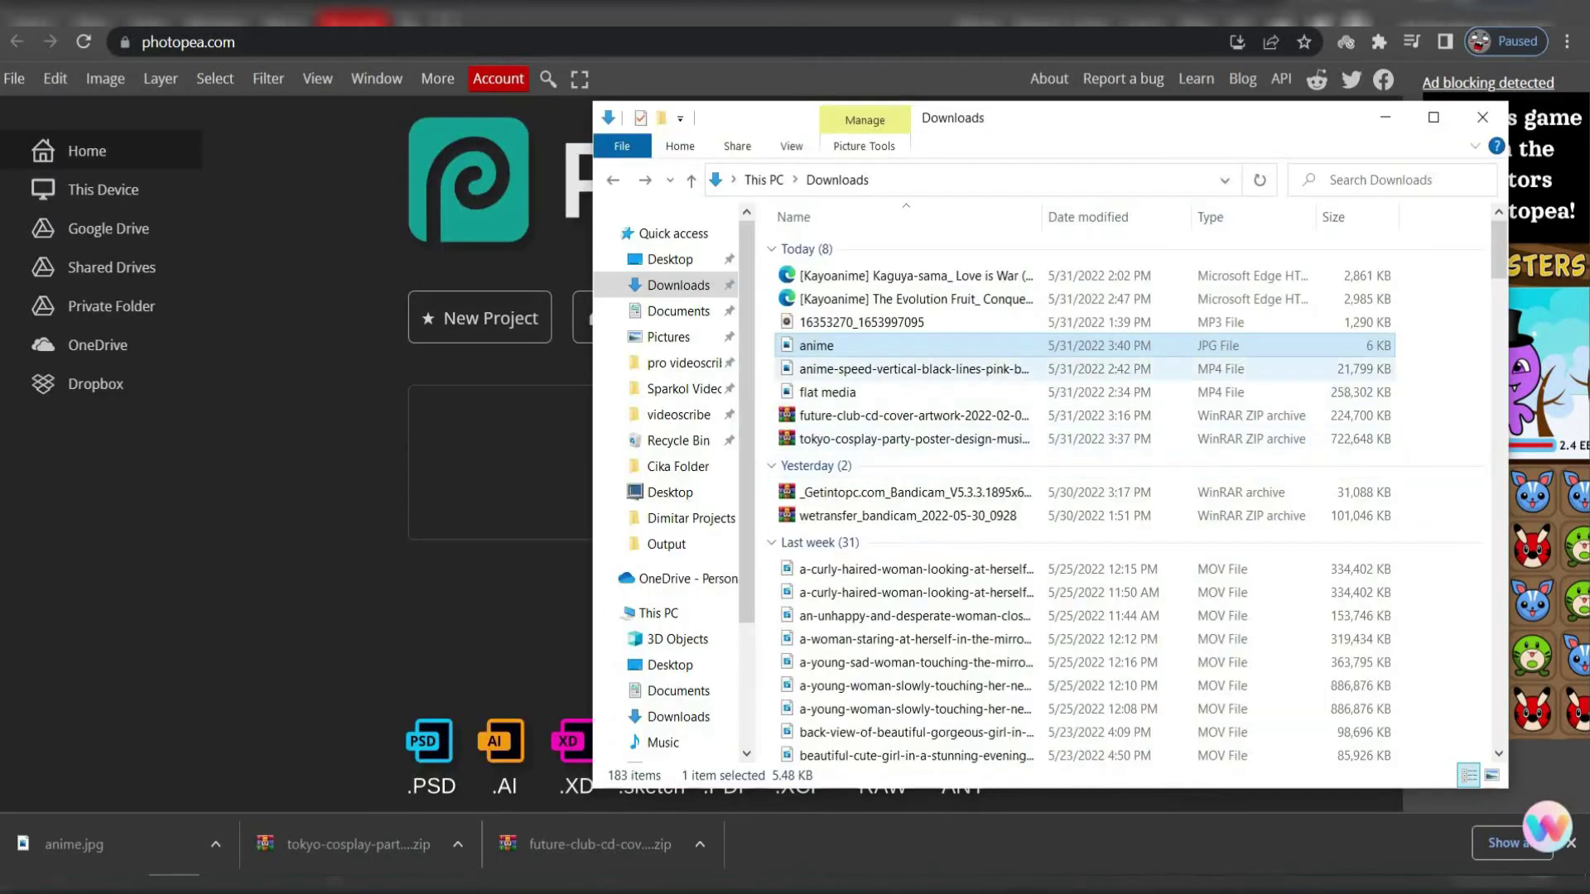
Step: Drag anime.jpg from Downloads into Photopea to open it as anime.psd
left_click_drag(817, 345, 510, 448)
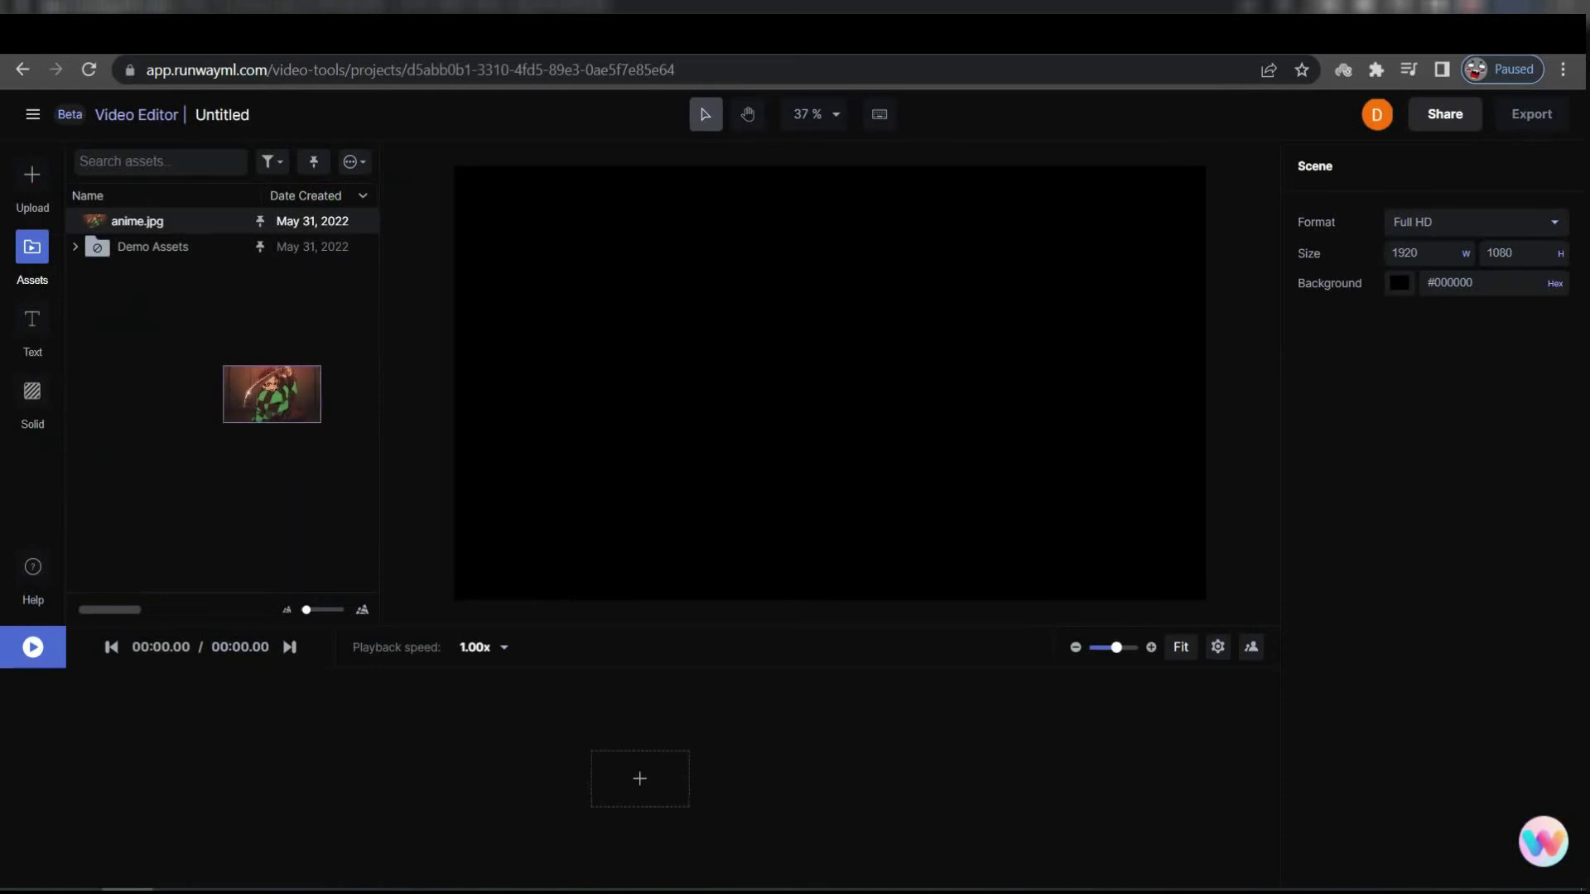
Step: Drag anime.jpg onto the Green Screen project's timeline
left_click_drag(137, 222, 635, 776)
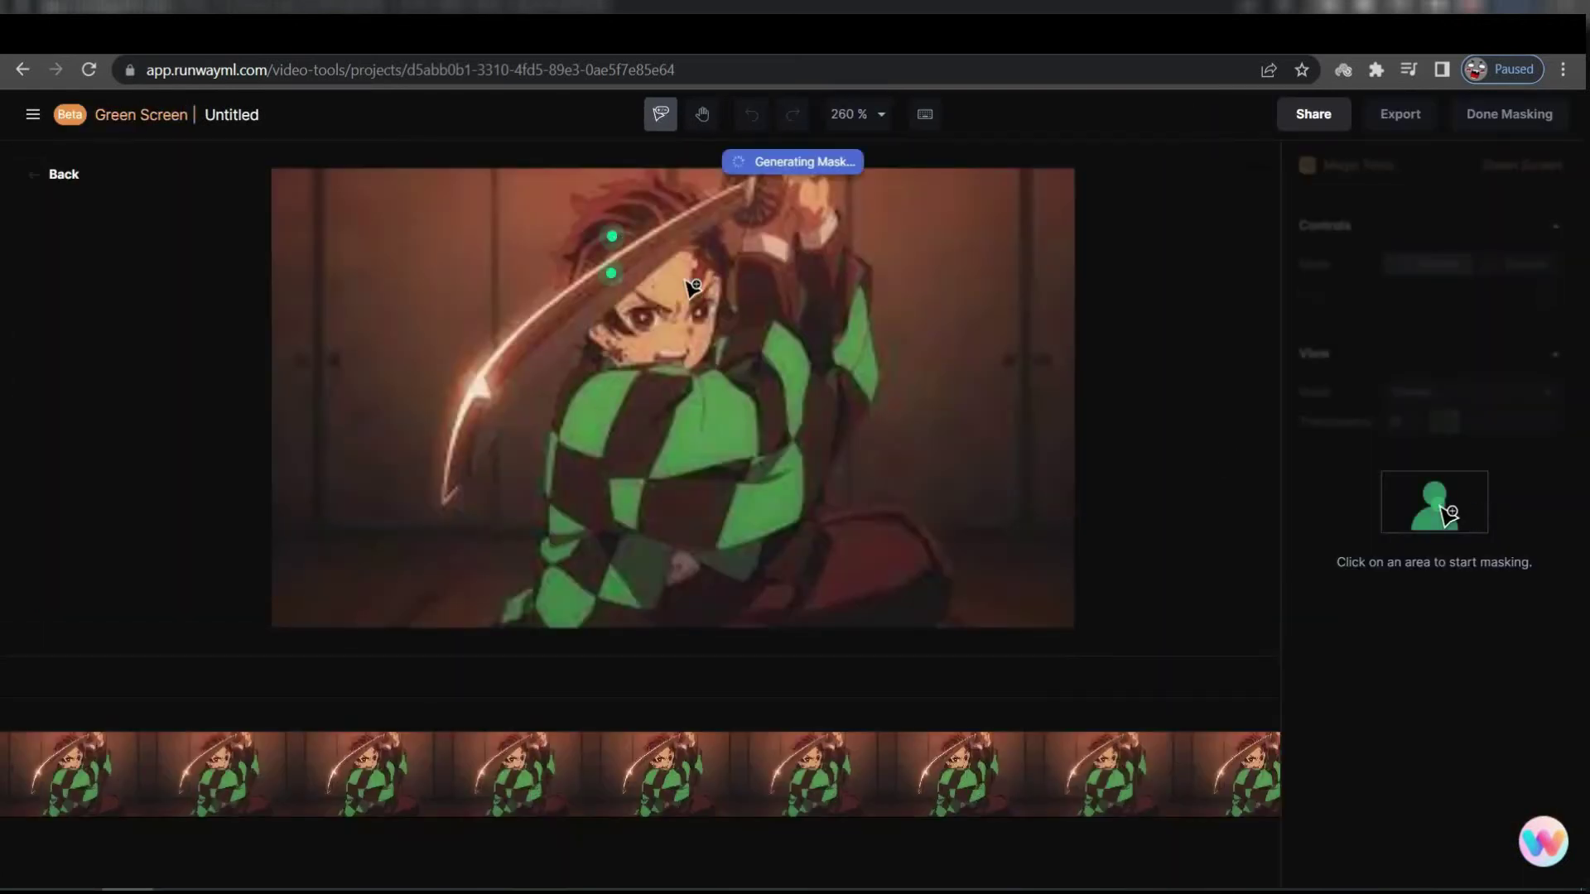
Step: Add include points across the character and sword blade, then bring up the export settings
left_click(673, 507)
left_click(593, 482)
left_click(877, 556)
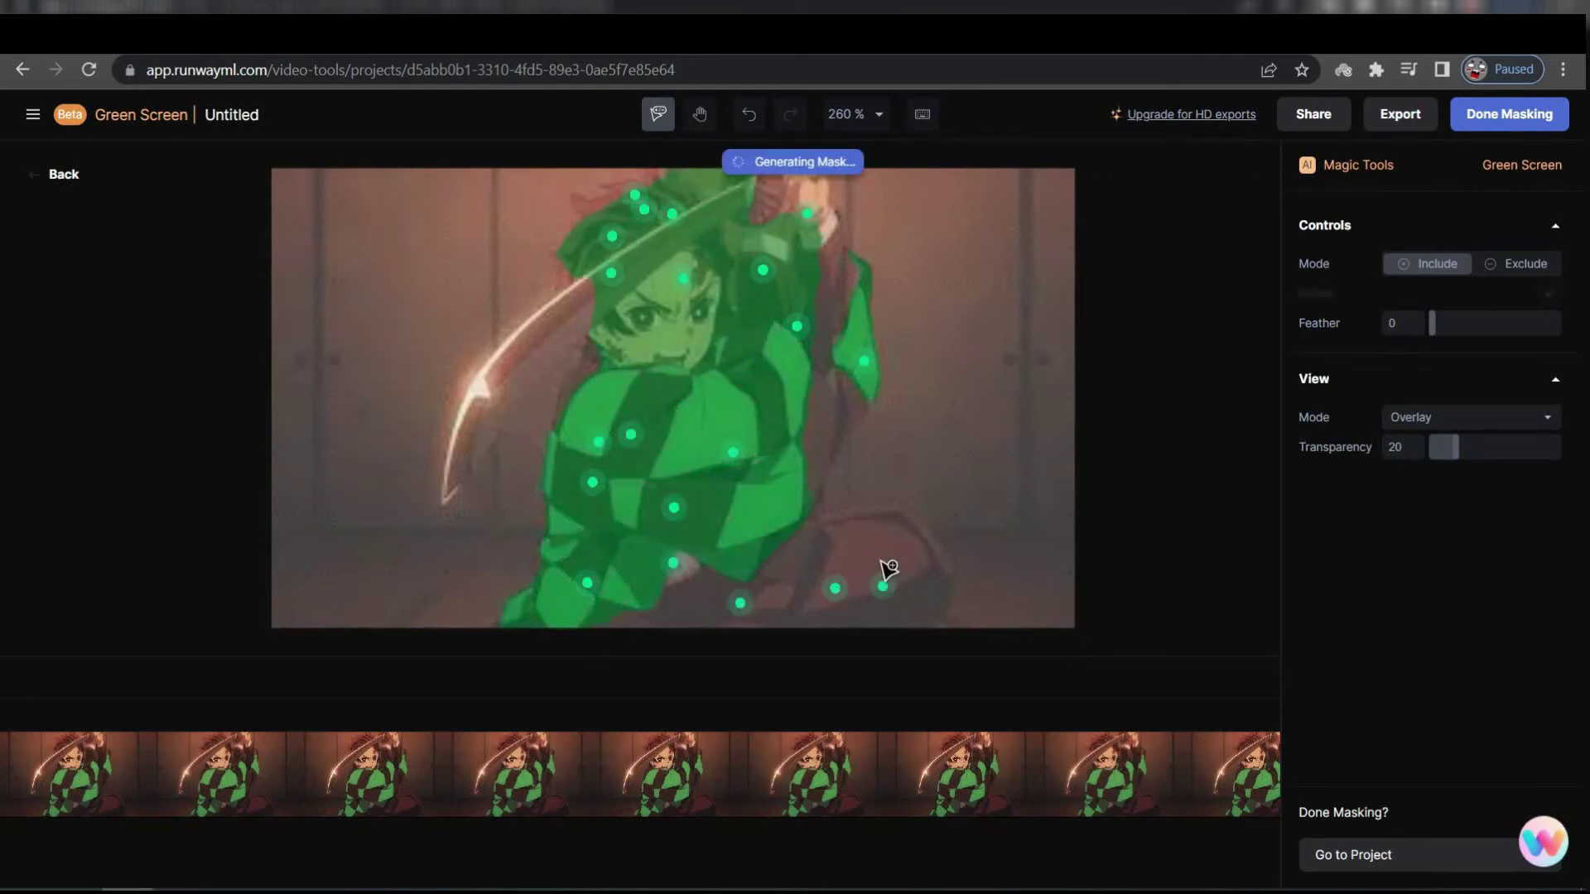
left_click(541, 338)
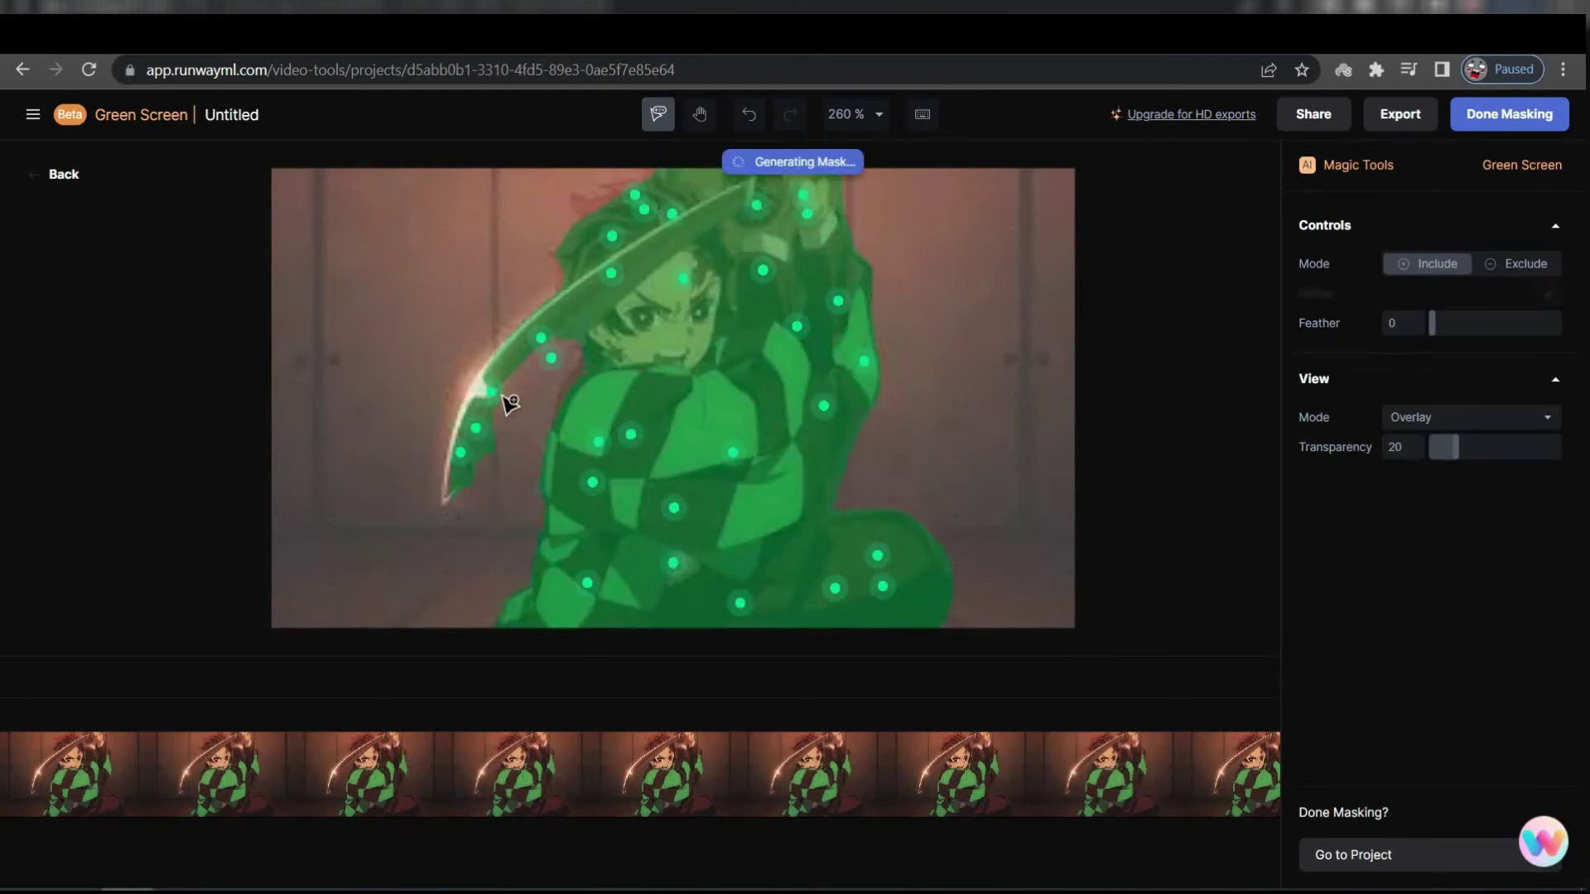
left_click(554, 335)
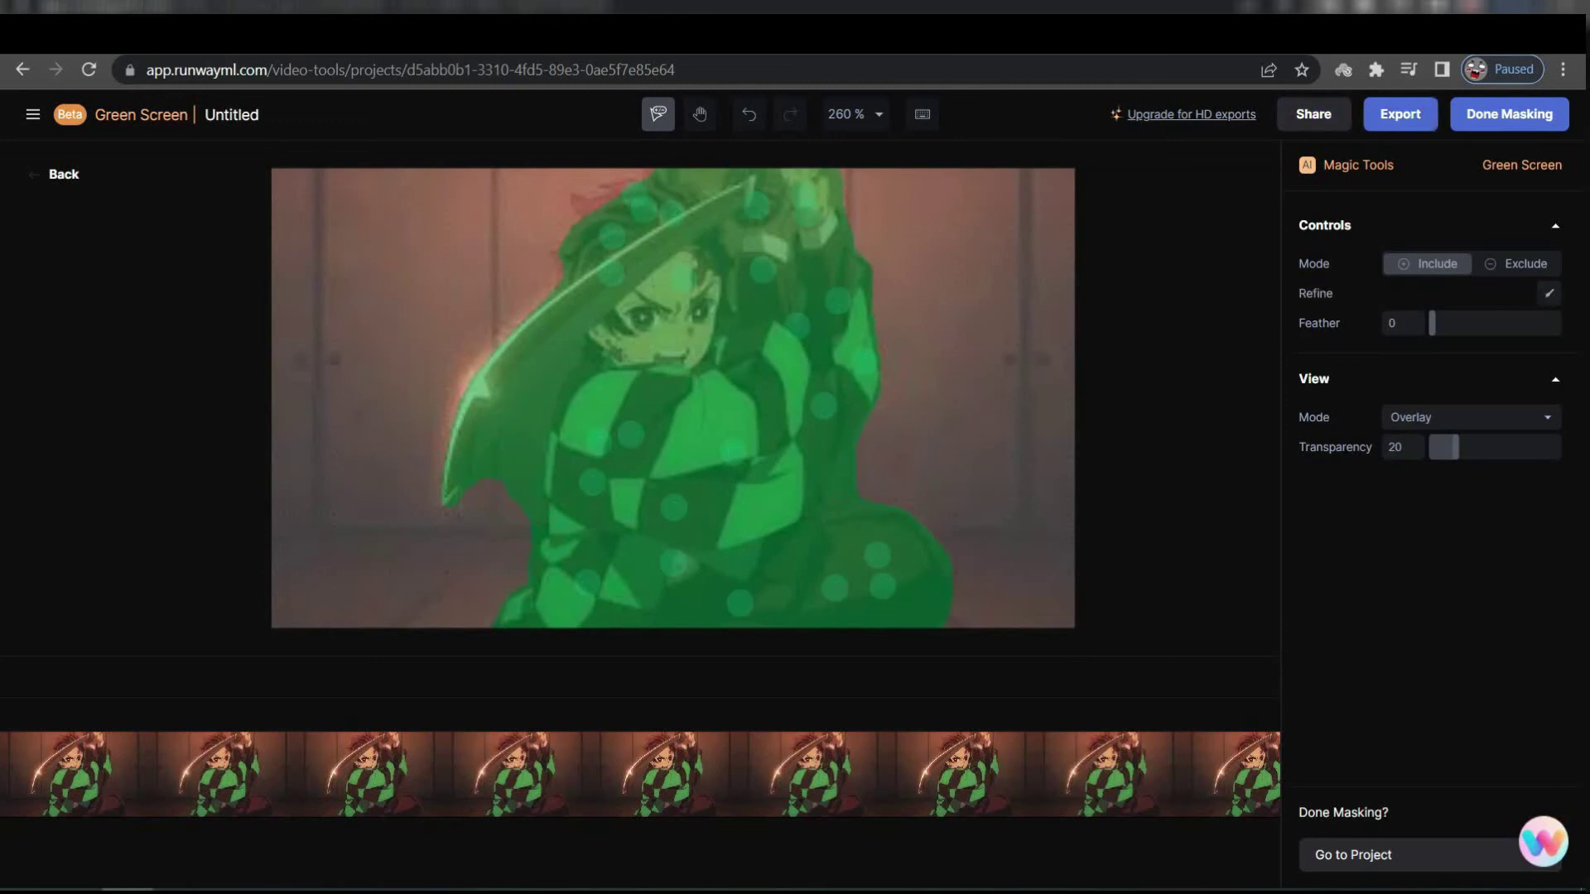
left_click(1400, 113)
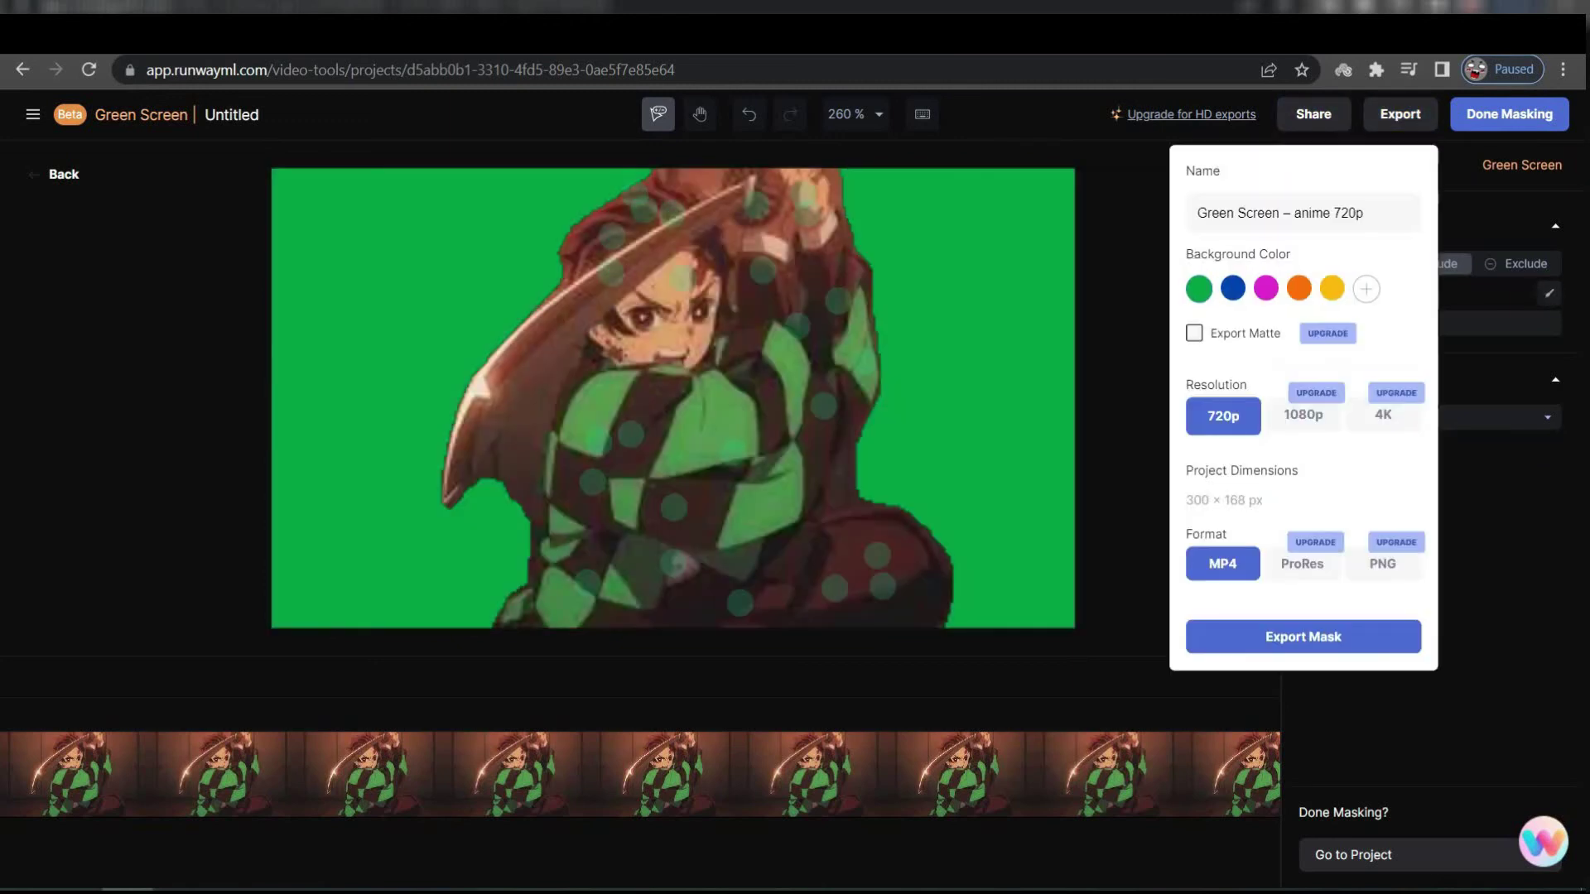